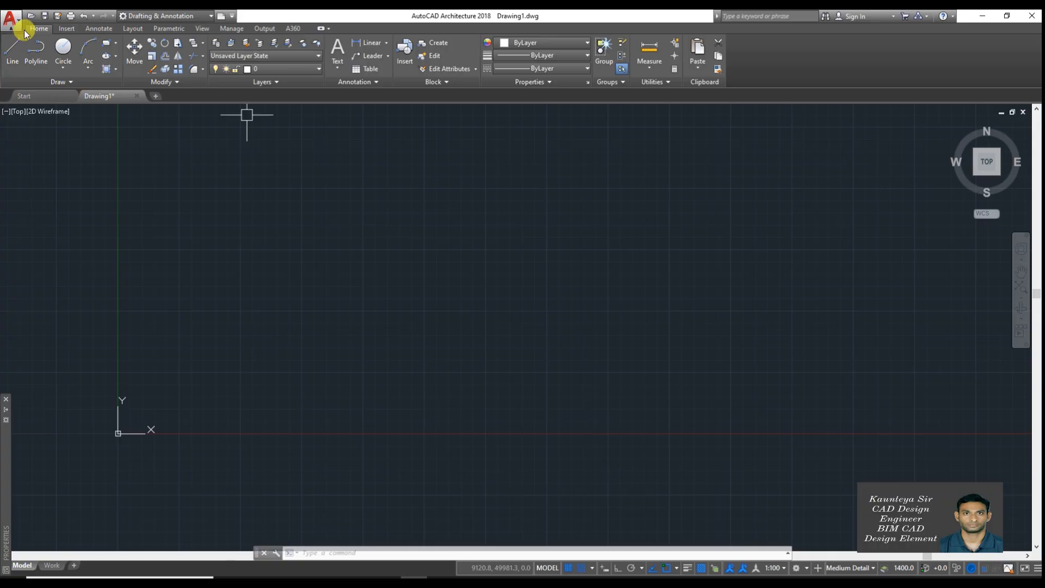
Open the program options and bring up the display settings
{"action": "middle_click_drag", "start_coordinate": [164, 224], "coordinate": [117, 287]}
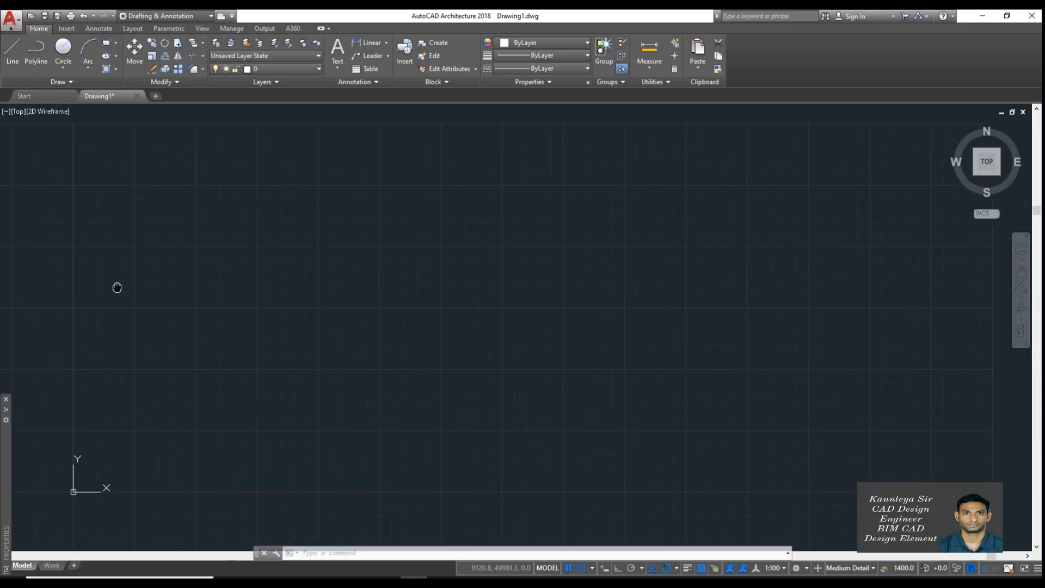
{"action": "left_click", "coordinate": [11, 26]}
{"action": "left_click", "coordinate": [109, 308]}
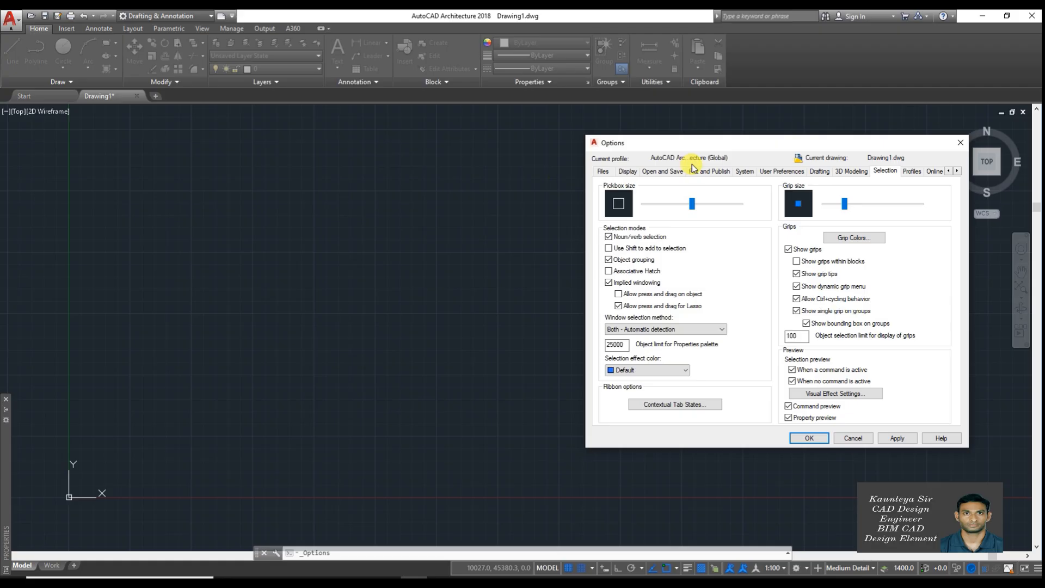
{"action": "left_click", "coordinate": [632, 172]}
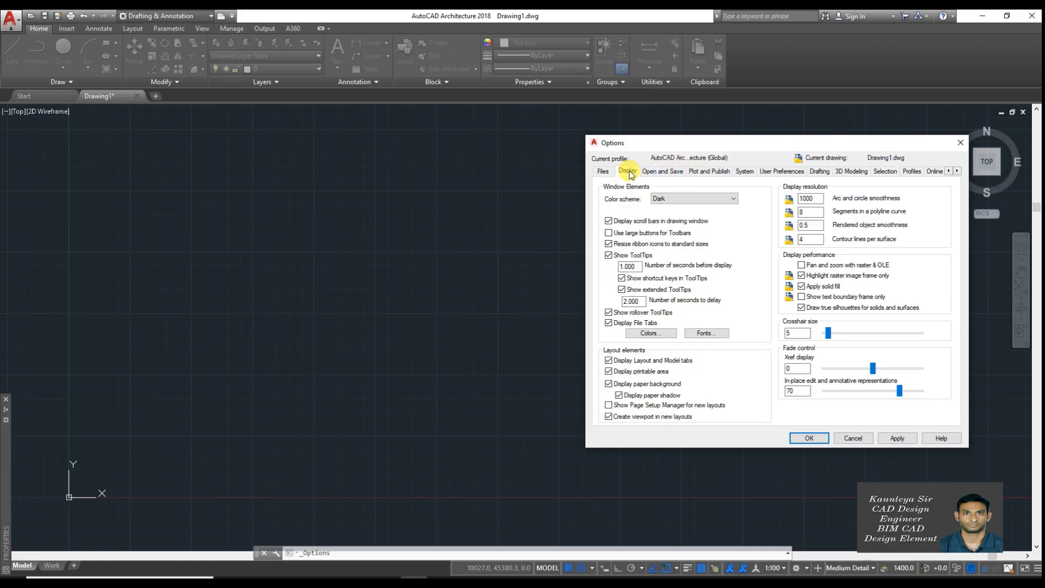
Set the interface color scheme to Light and apply it
{"action": "left_click", "coordinate": [667, 200]}
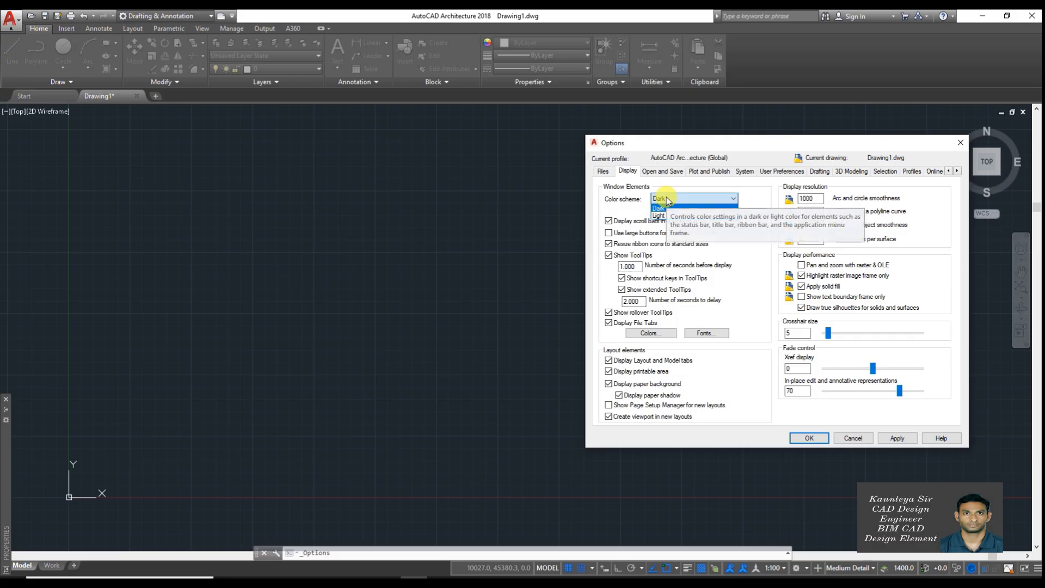
{"action": "left_click", "coordinate": [669, 216]}
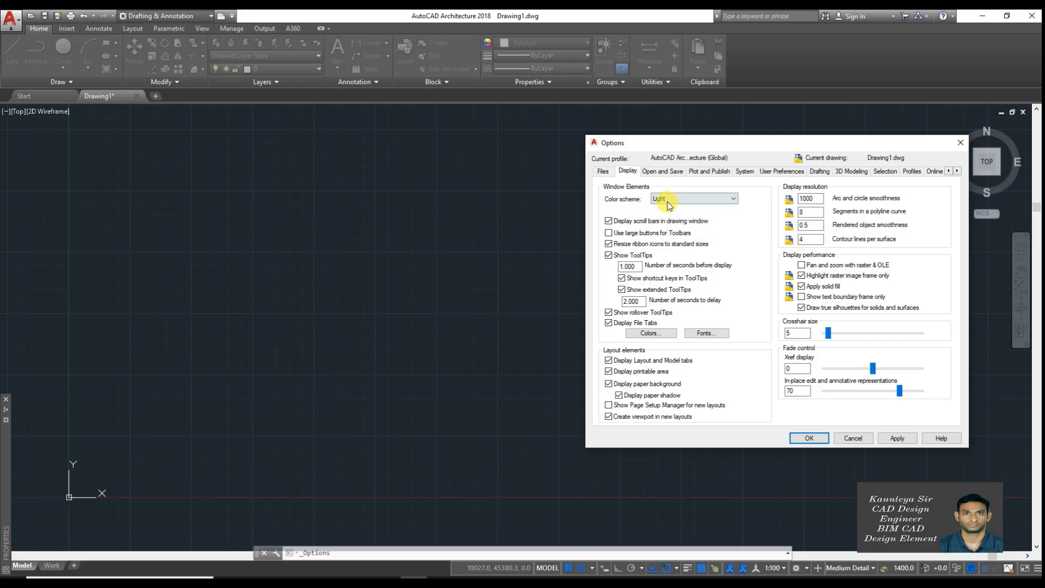
{"action": "left_click", "coordinate": [894, 439]}
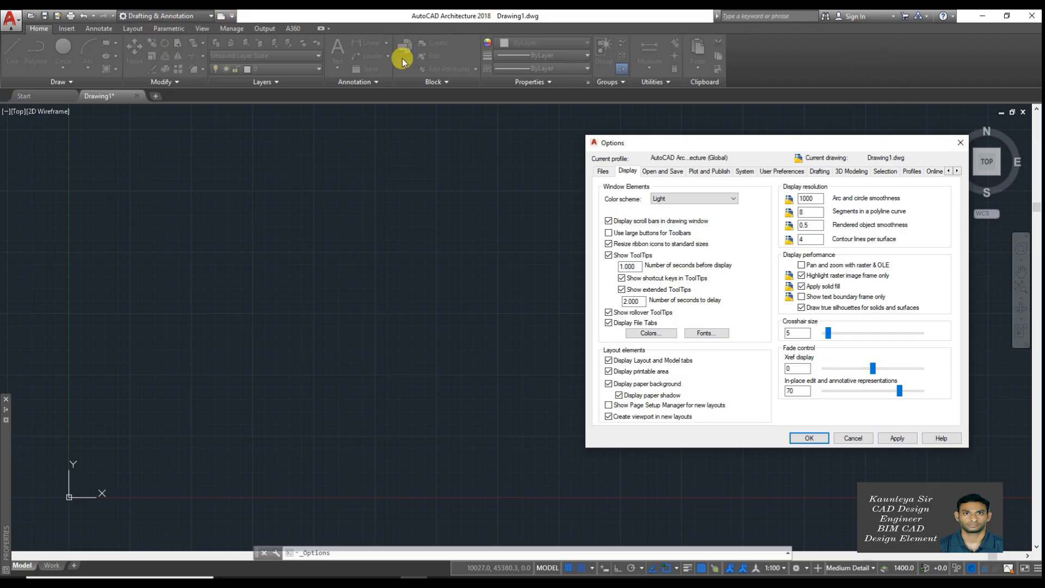
{"action": "left_click", "coordinate": [899, 440]}
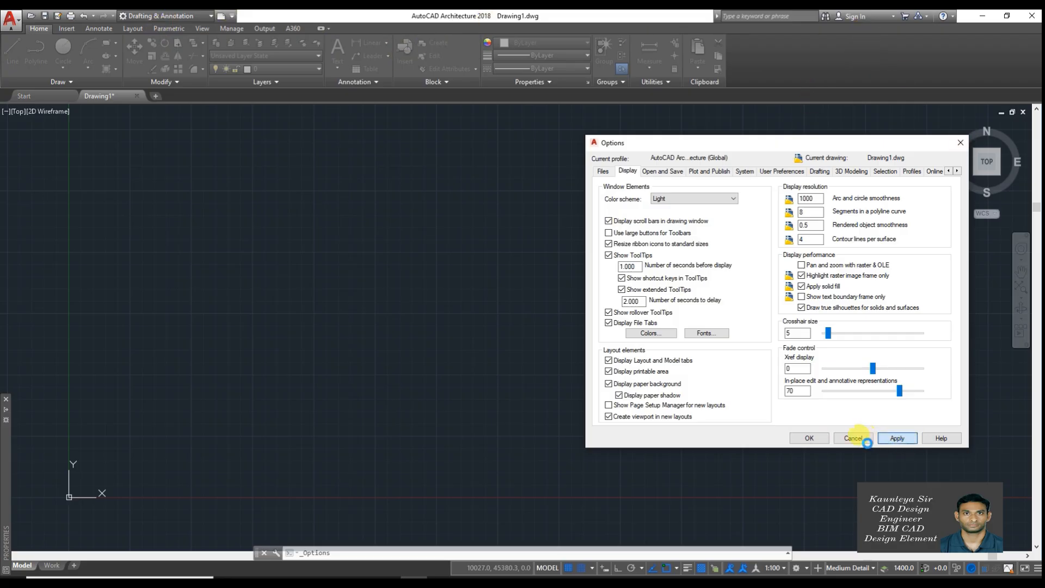
{"action": "left_click", "coordinate": [818, 439]}
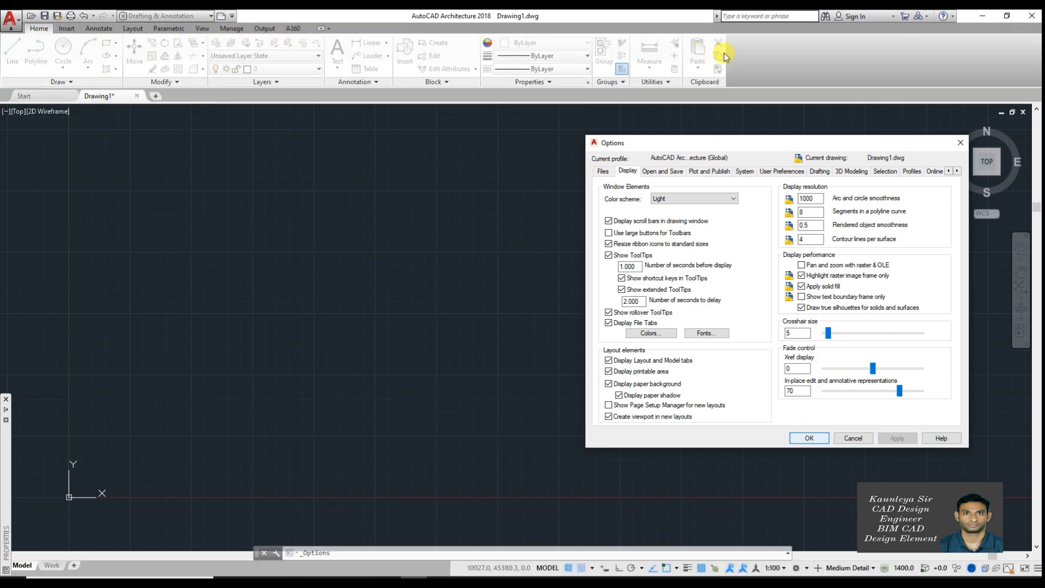
Set the interface color scheme to Dark and apply it
{"action": "left_click", "coordinate": [686, 201]}
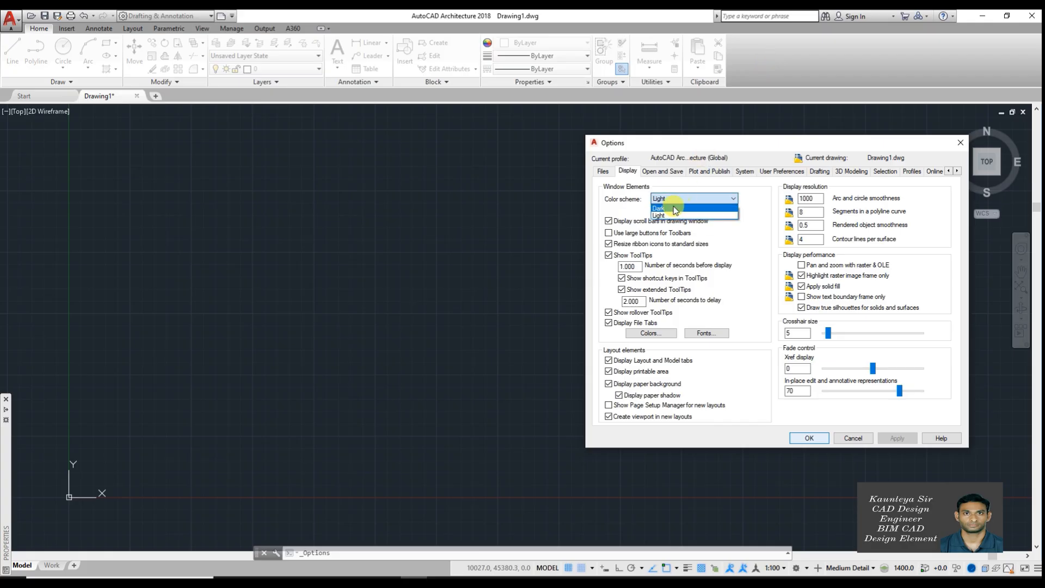
{"action": "left_click", "coordinate": [675, 209]}
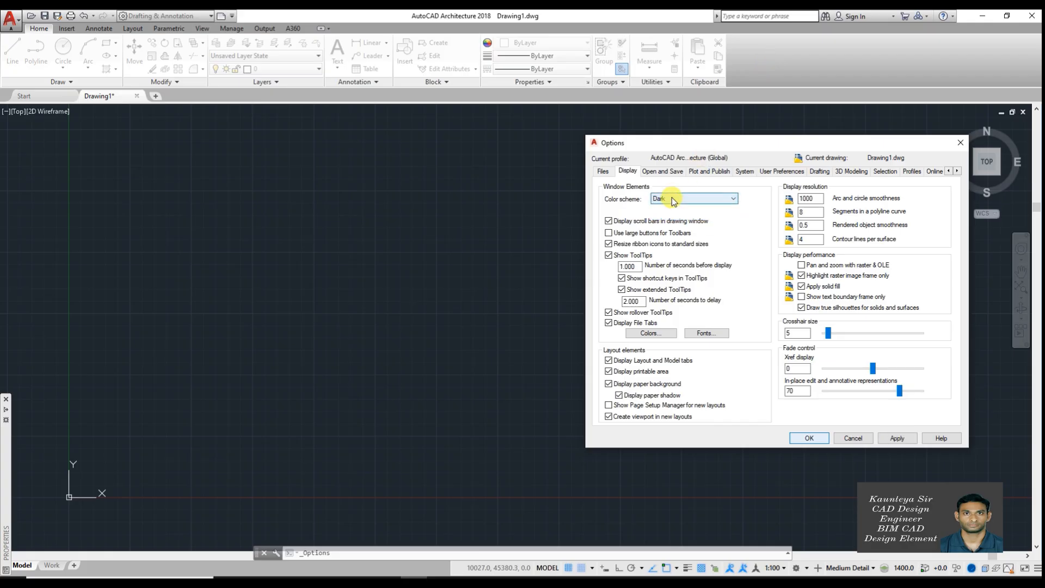
{"action": "left_click", "coordinate": [888, 438]}
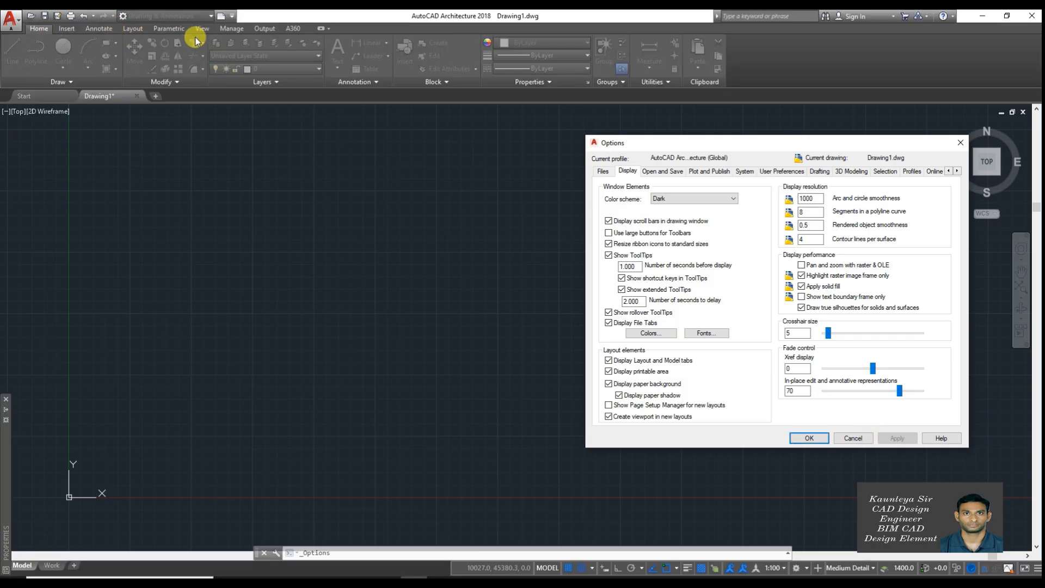
{"action": "left_click", "coordinate": [665, 200]}
{"action": "left_click", "coordinate": [624, 207]}
Set the uniform background color of the 2D model space to Cyan and apply it
{"action": "left_click", "coordinate": [642, 334]}
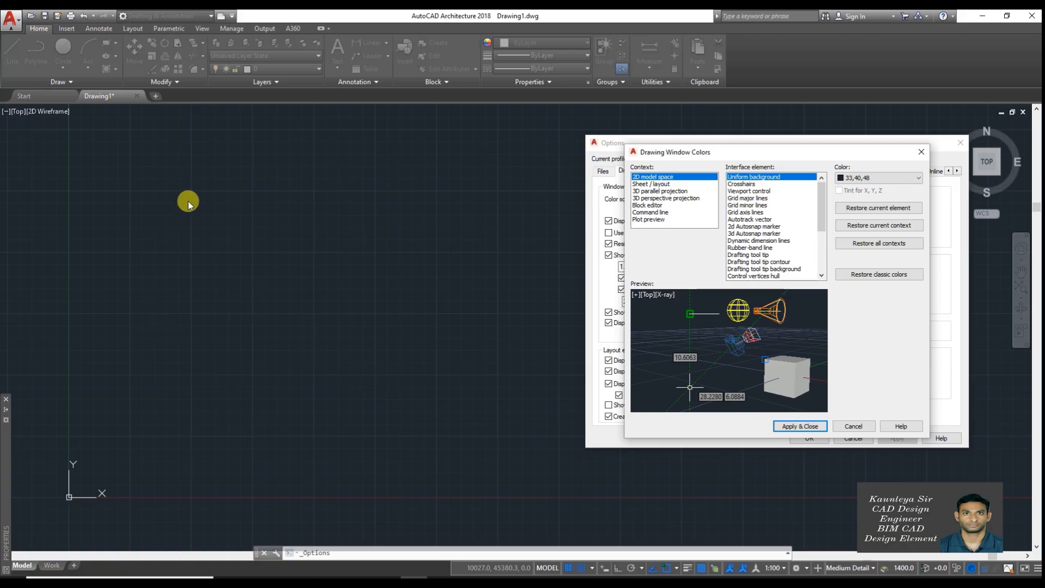
{"action": "left_click", "coordinate": [858, 179]}
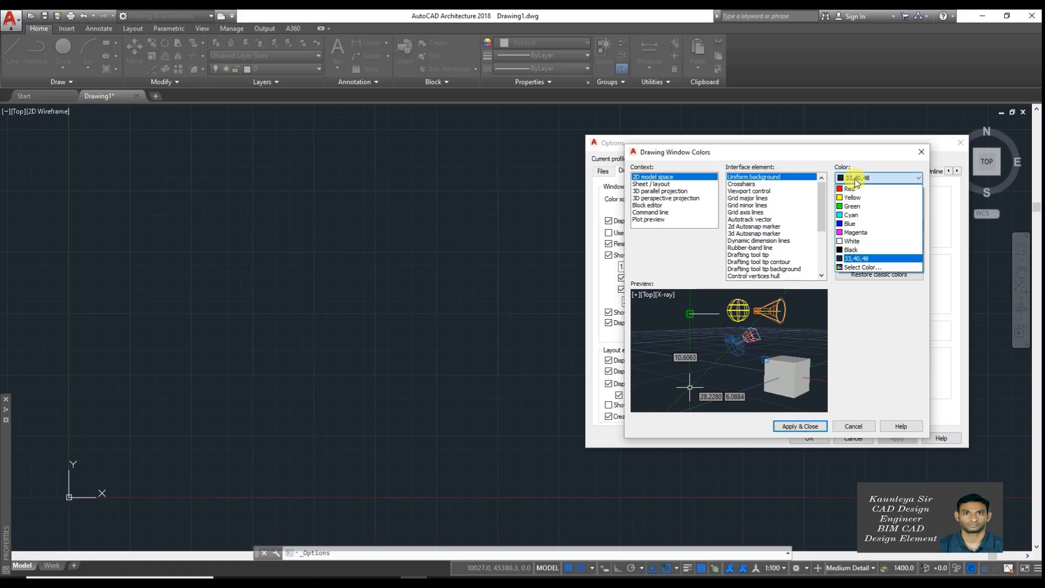
{"action": "left_click", "coordinate": [848, 215]}
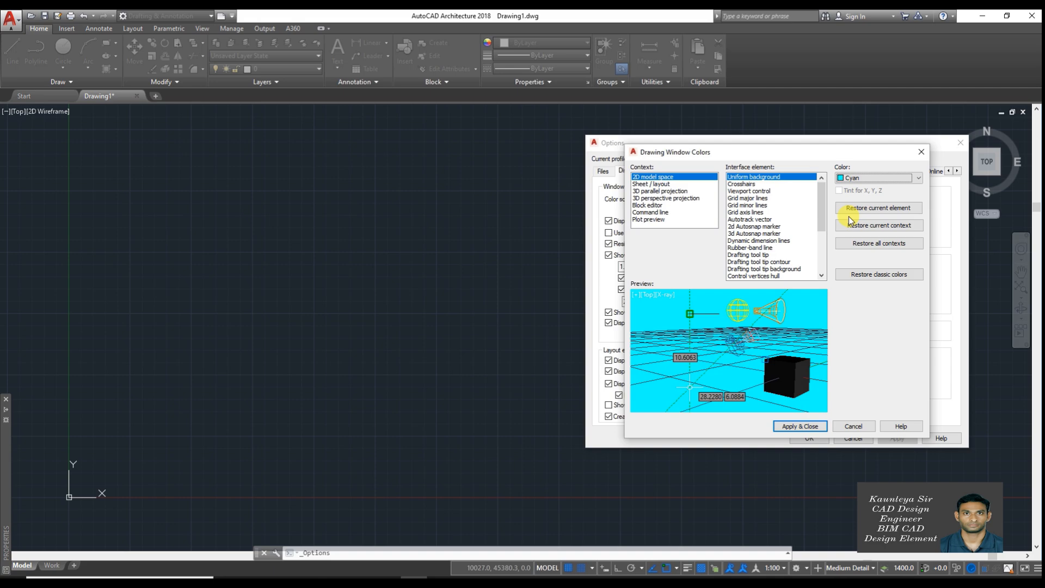
{"action": "left_click", "coordinate": [816, 426]}
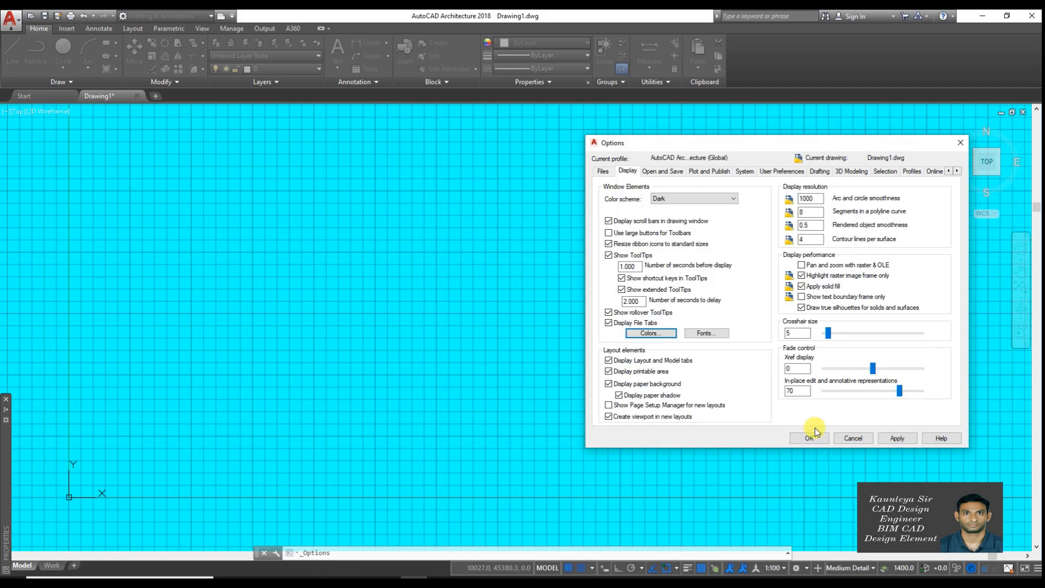
{"action": "left_click", "coordinate": [893, 439]}
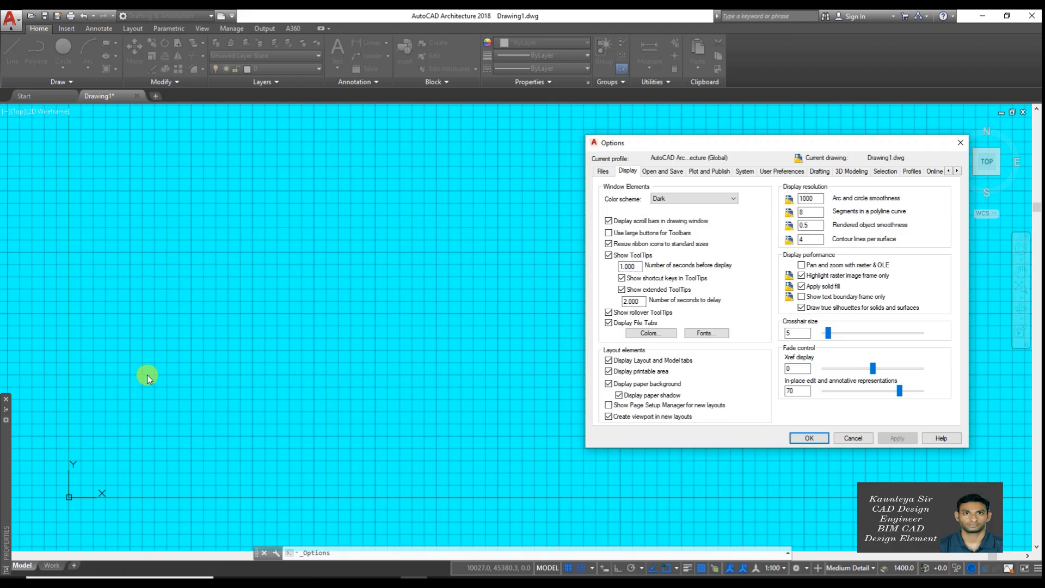
Change the 2D model space uniform background color to White and apply it
{"action": "left_click", "coordinate": [640, 335]}
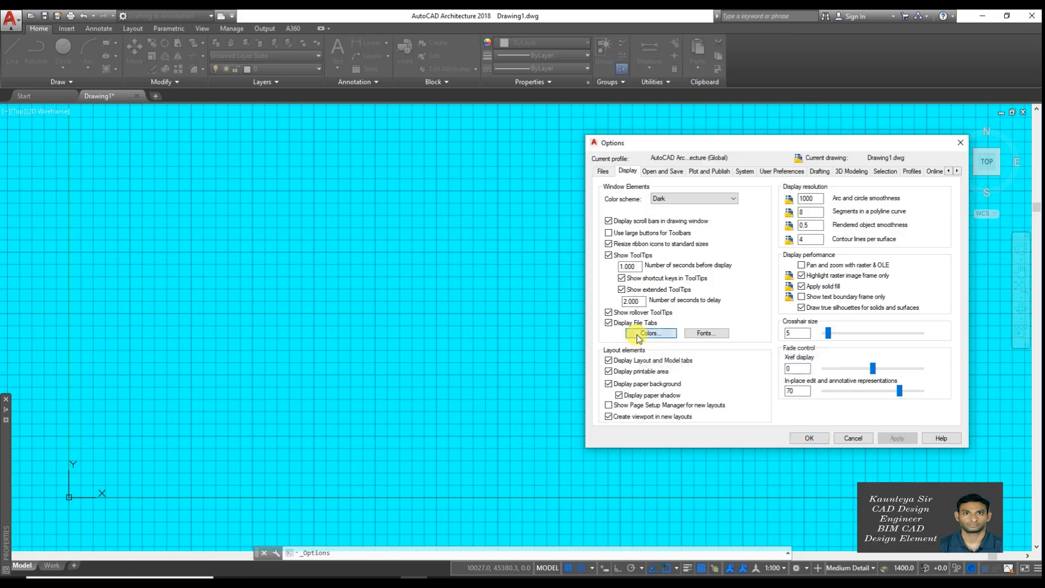
{"action": "left_click", "coordinate": [858, 177]}
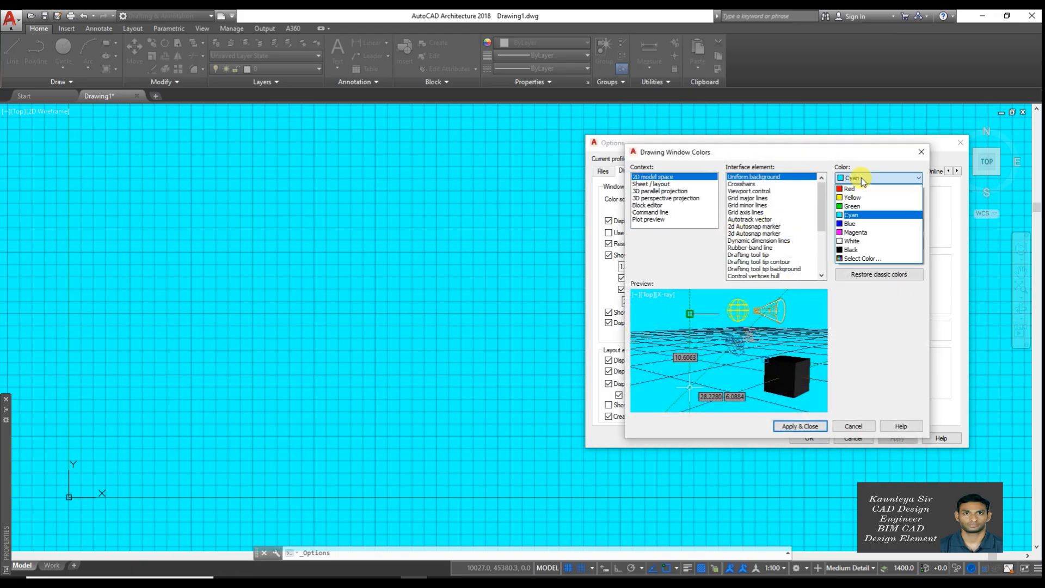
{"action": "left_click", "coordinate": [845, 241]}
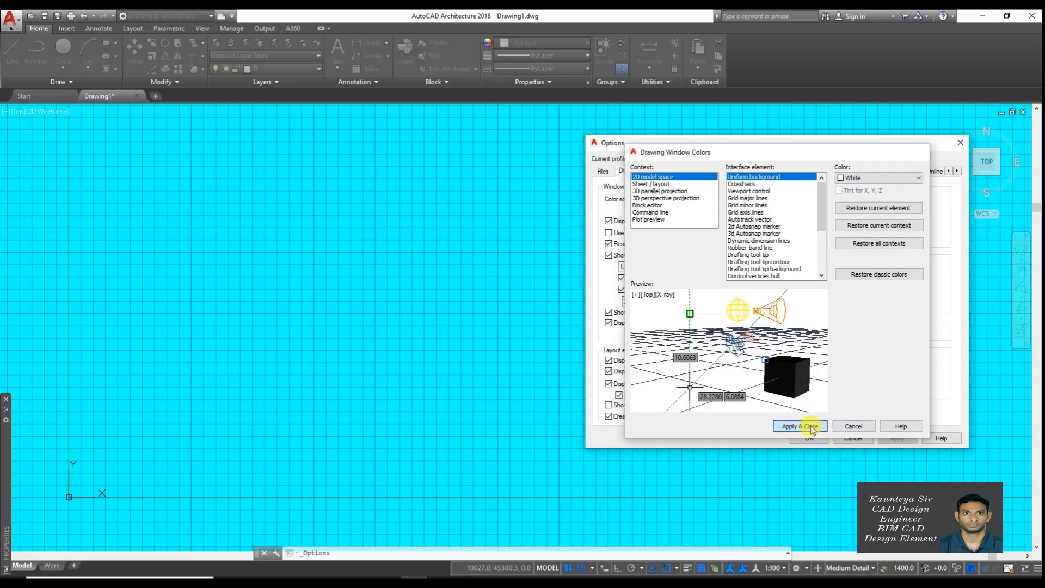
{"action": "left_click", "coordinate": [810, 426]}
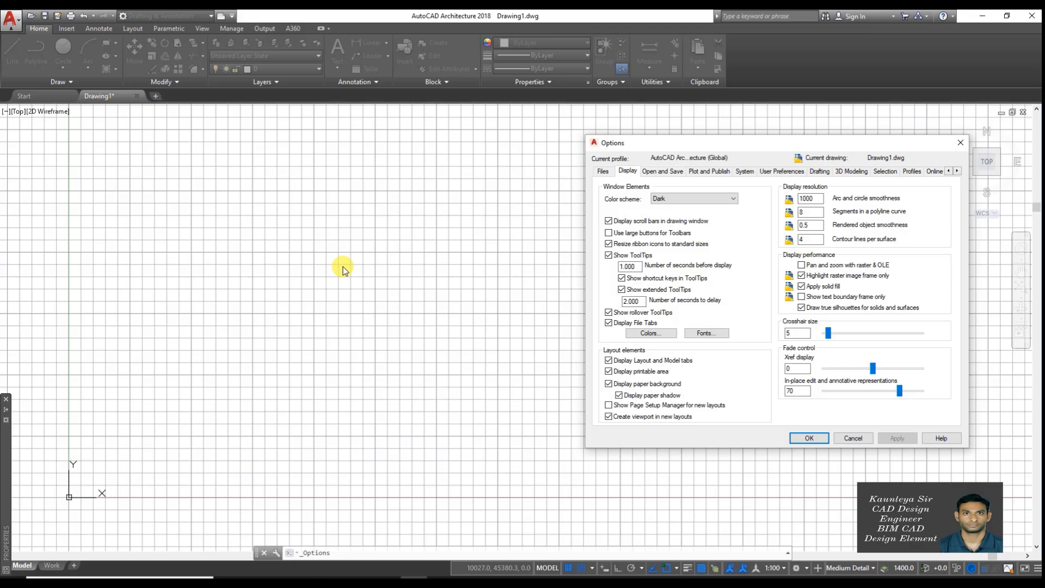
Change the 2D model space uniform background color to Black and apply it
{"action": "left_click", "coordinate": [636, 334]}
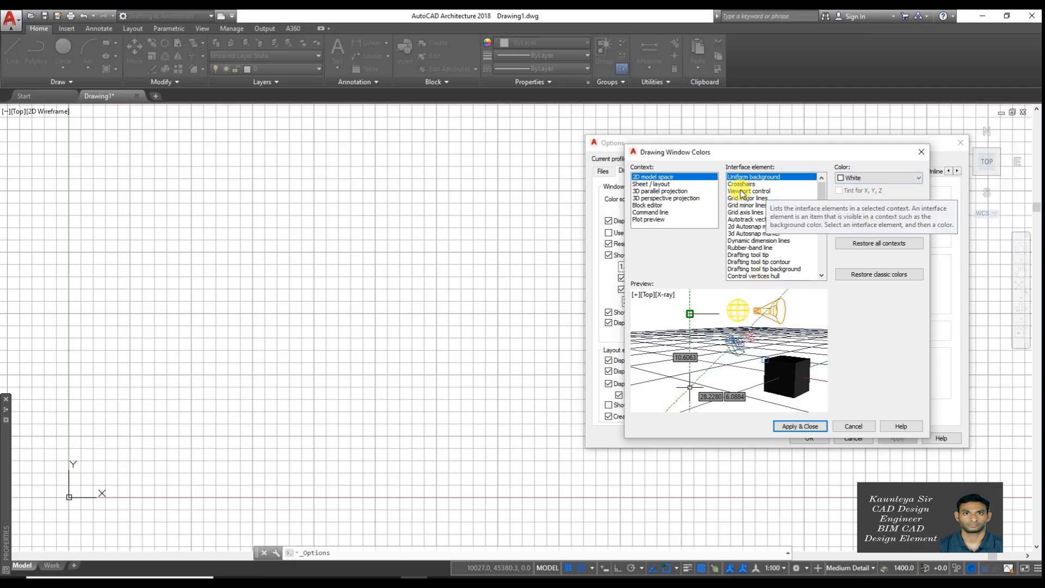
{"action": "left_click", "coordinate": [844, 179]}
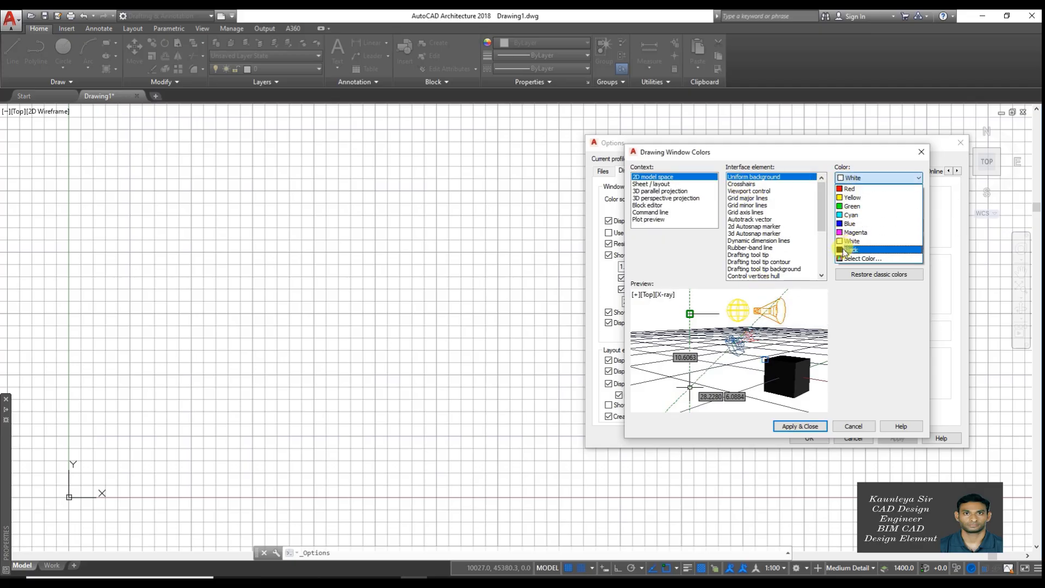
{"action": "left_click", "coordinate": [849, 250]}
{"action": "left_click", "coordinate": [799, 426]}
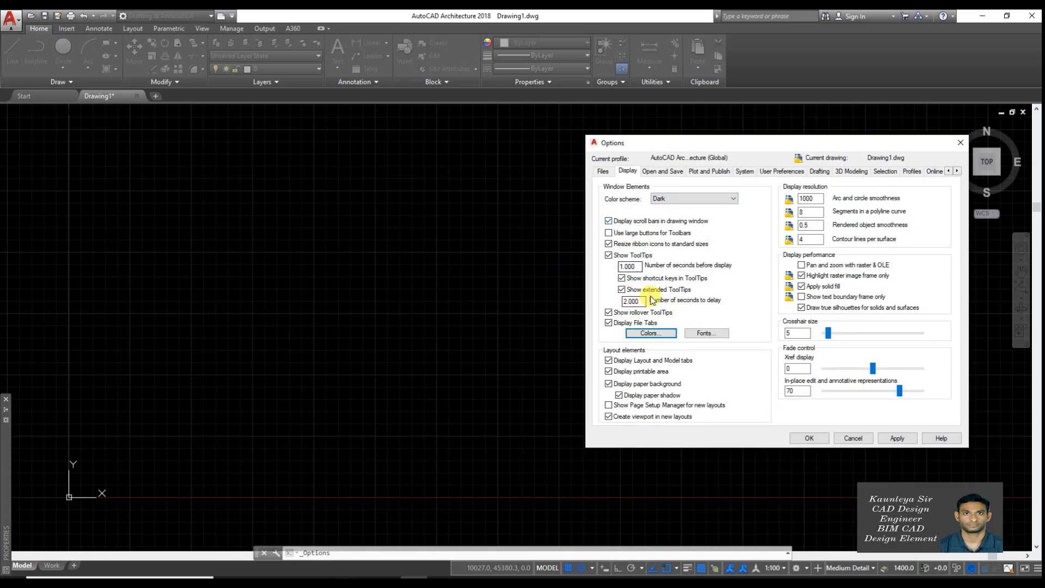
Restore only the 2D model space uniform background to its default color and apply it
{"action": "left_click", "coordinate": [653, 332]}
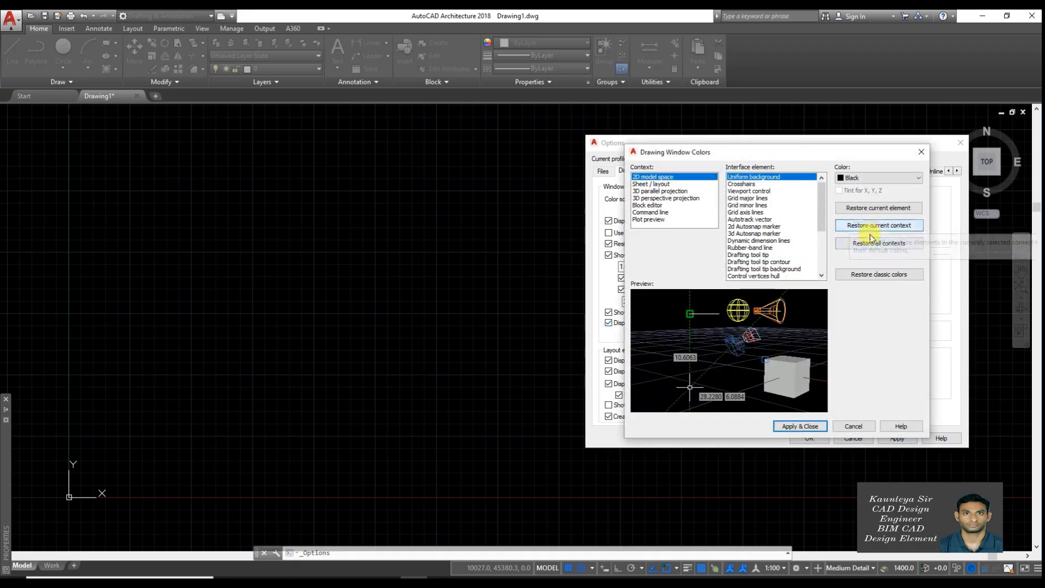
{"action": "left_click", "coordinate": [868, 210]}
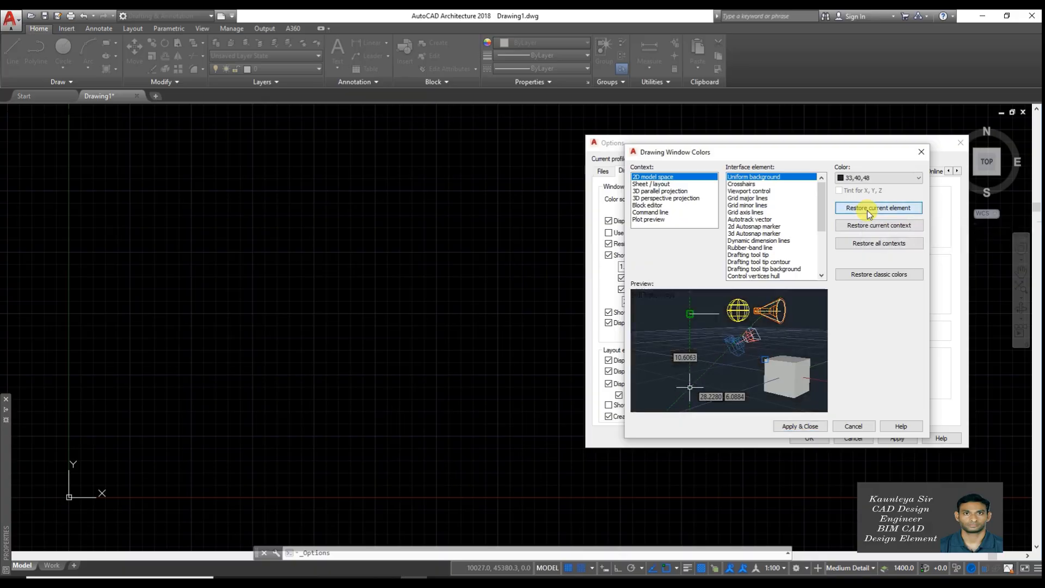
{"action": "left_click", "coordinate": [798, 426]}
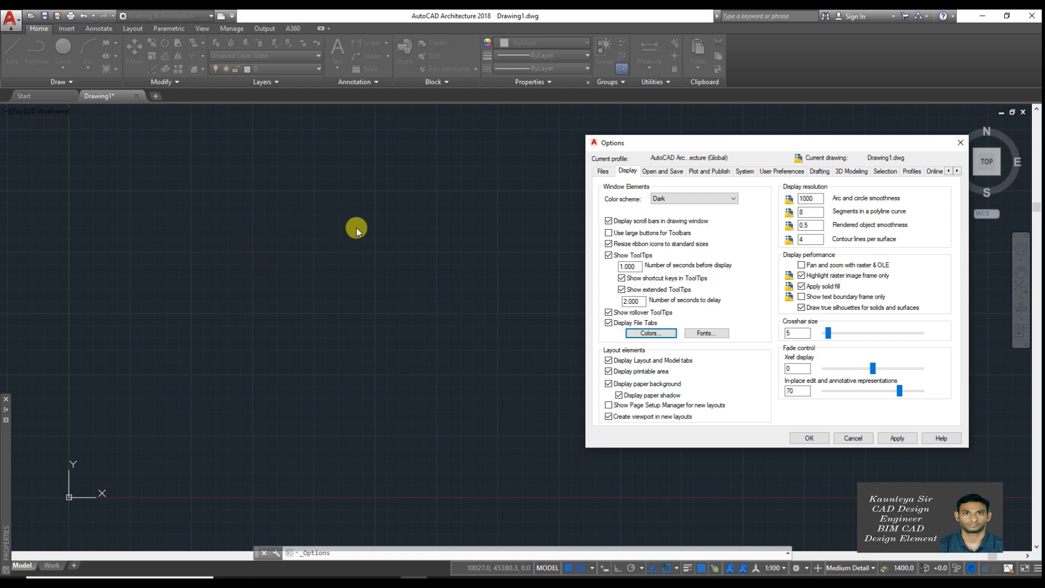
Restore the default drawing window colors in all contexts and apply them
{"action": "left_click", "coordinate": [640, 333]}
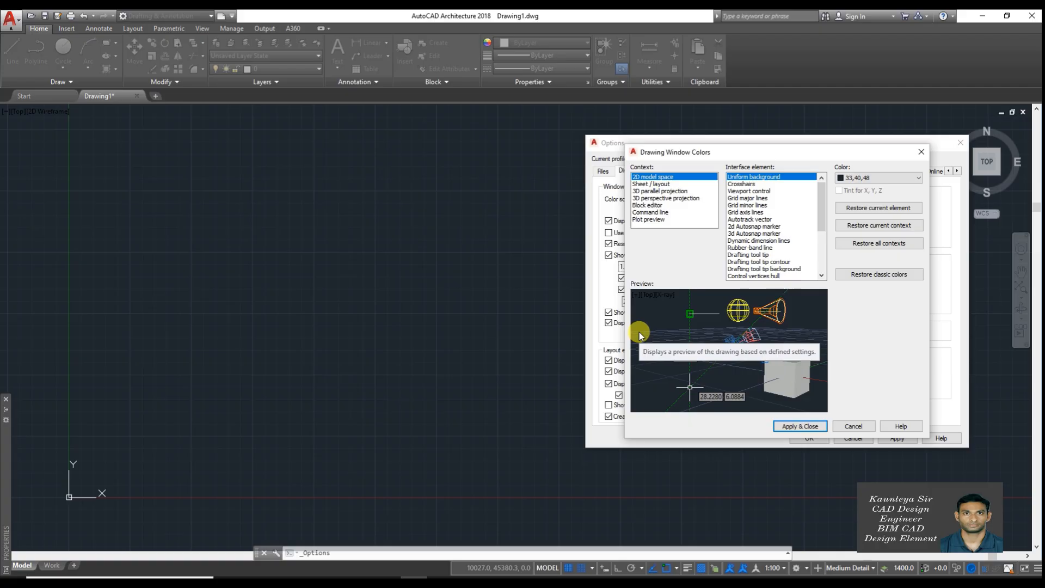
{"action": "left_click", "coordinate": [860, 245]}
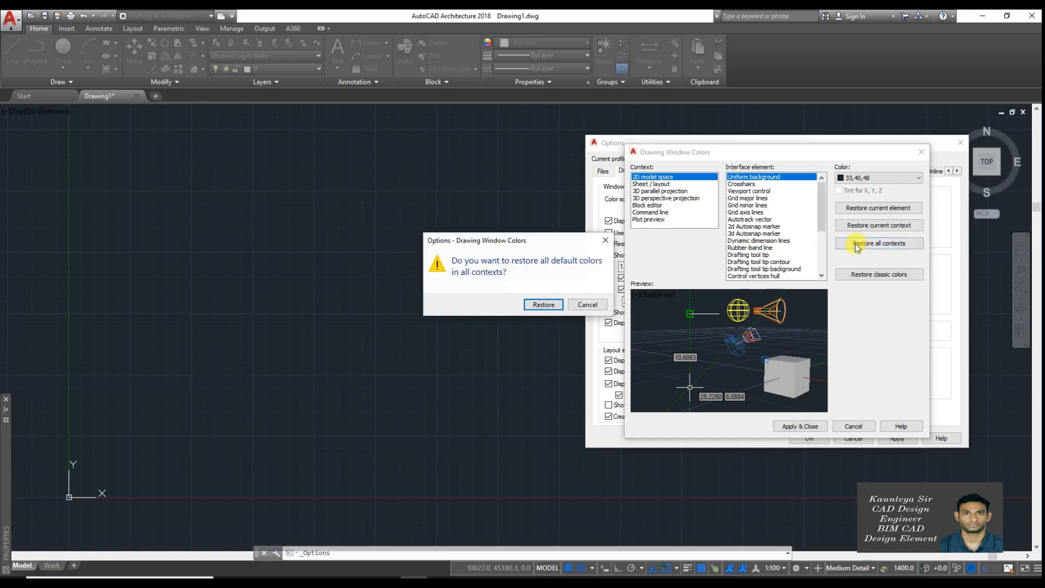
{"action": "left_click", "coordinate": [533, 303]}
{"action": "left_click", "coordinate": [791, 426]}
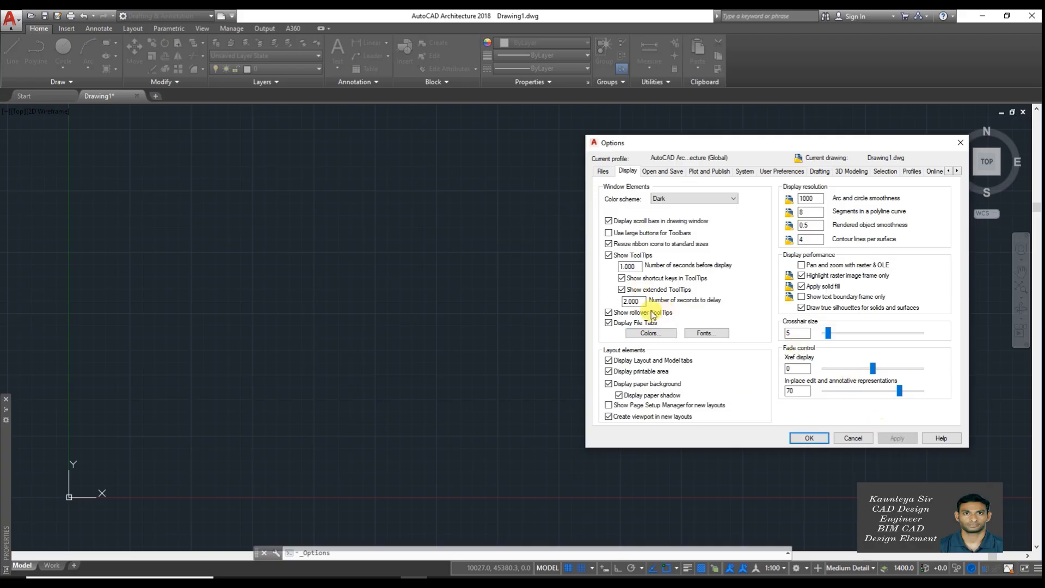
Set the crosshairs color in 2D model space to Red, apply it and accept the program options
{"action": "left_click", "coordinate": [641, 332]}
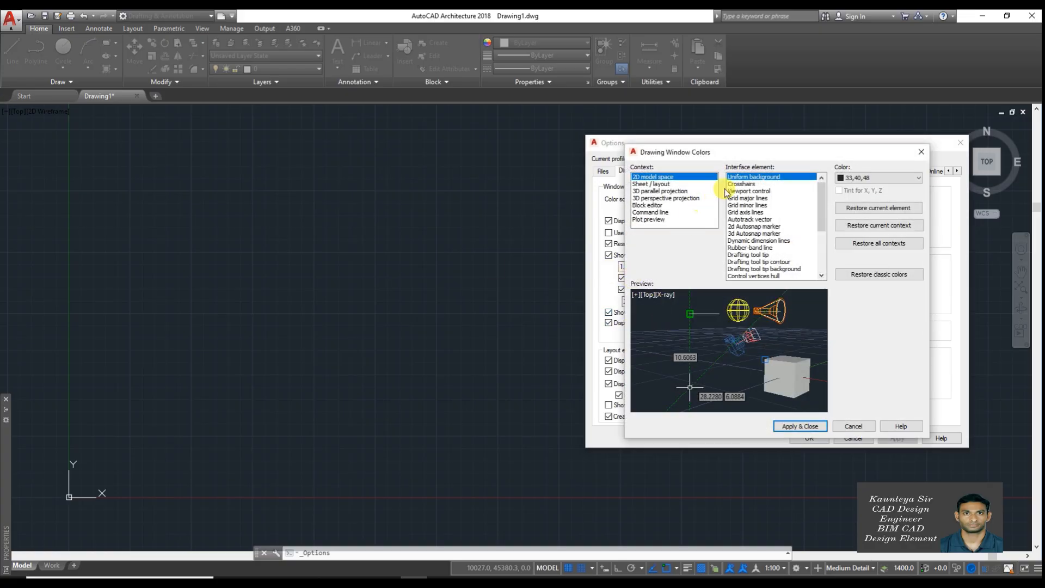
{"action": "left_click", "coordinate": [747, 184]}
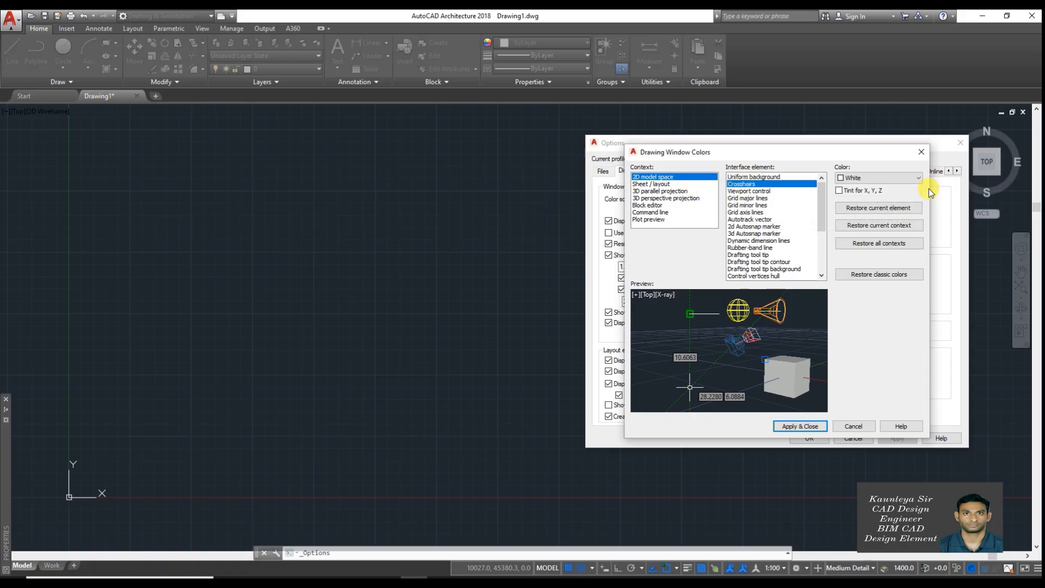
{"action": "left_click", "coordinate": [880, 182]}
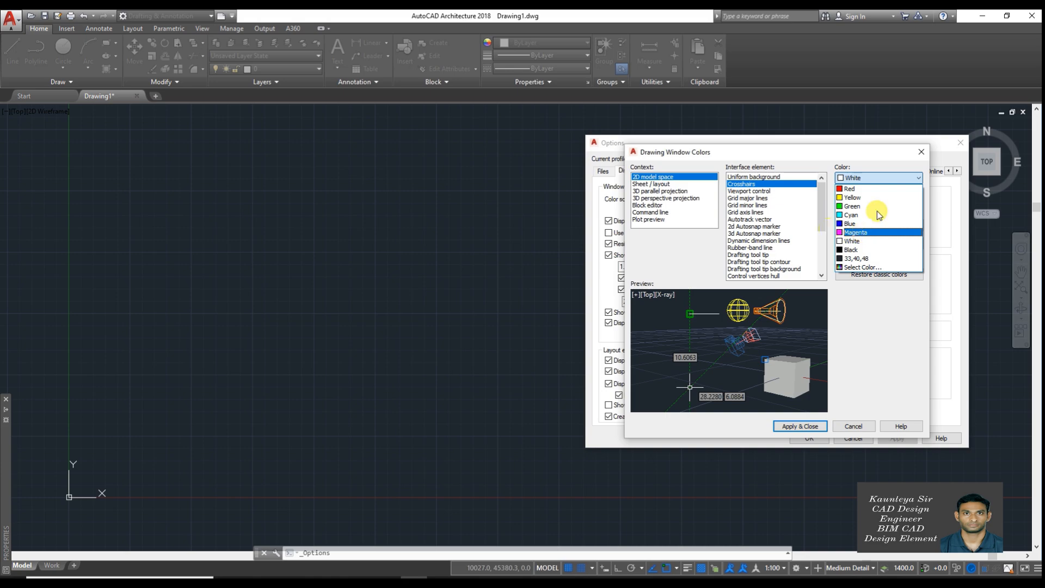
{"action": "left_click", "coordinate": [849, 188]}
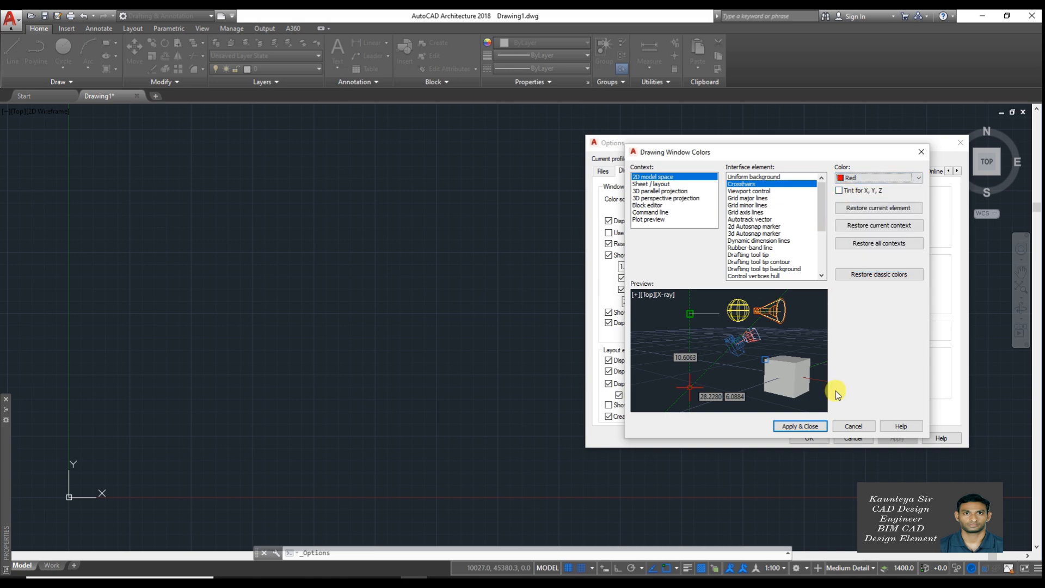
{"action": "left_click", "coordinate": [811, 425]}
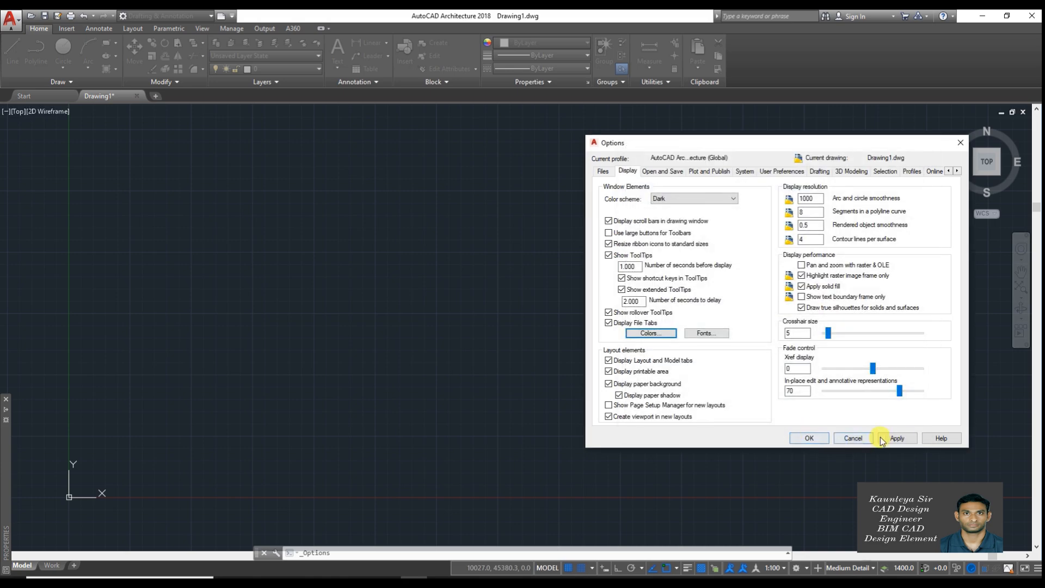
{"action": "left_click", "coordinate": [808, 438]}
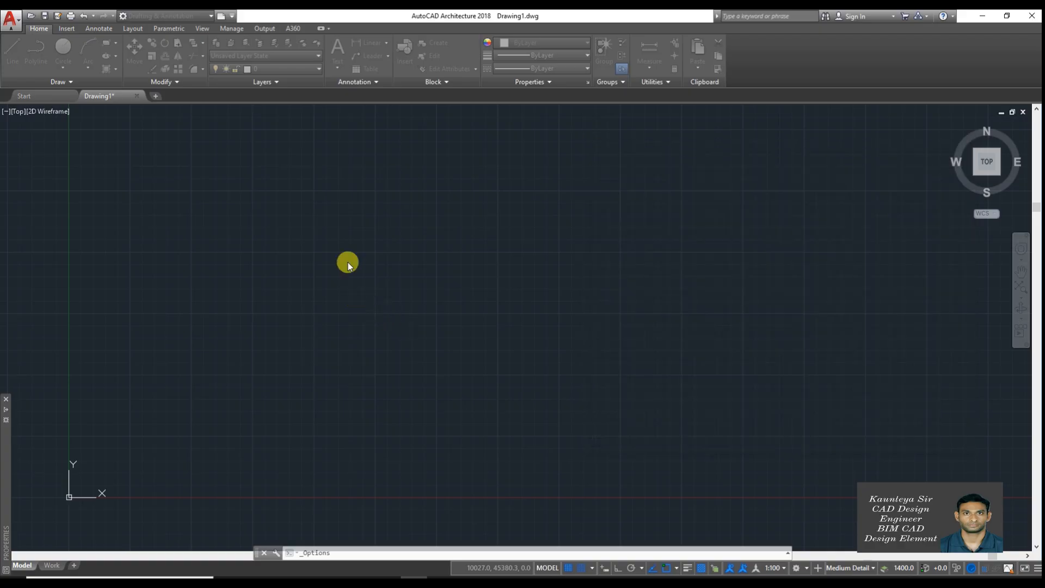
Try Green as the 2D model space crosshairs color in the drawing window colors, and restore that element to its default color
{"action": "left_click", "coordinate": [359, 299]}
{"action": "left_click", "coordinate": [328, 258]}
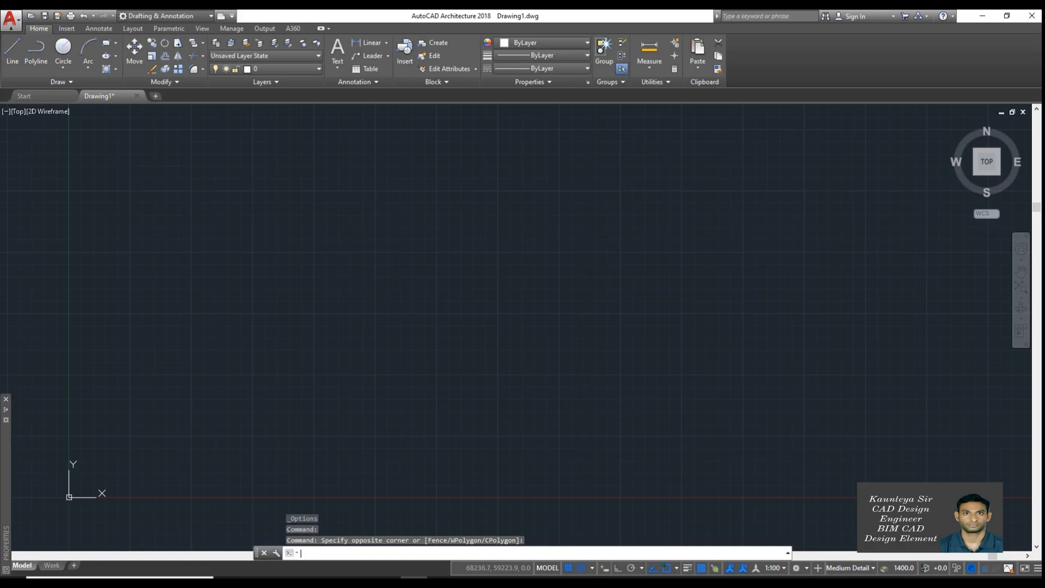
{"action": "key", "text": "Return"}
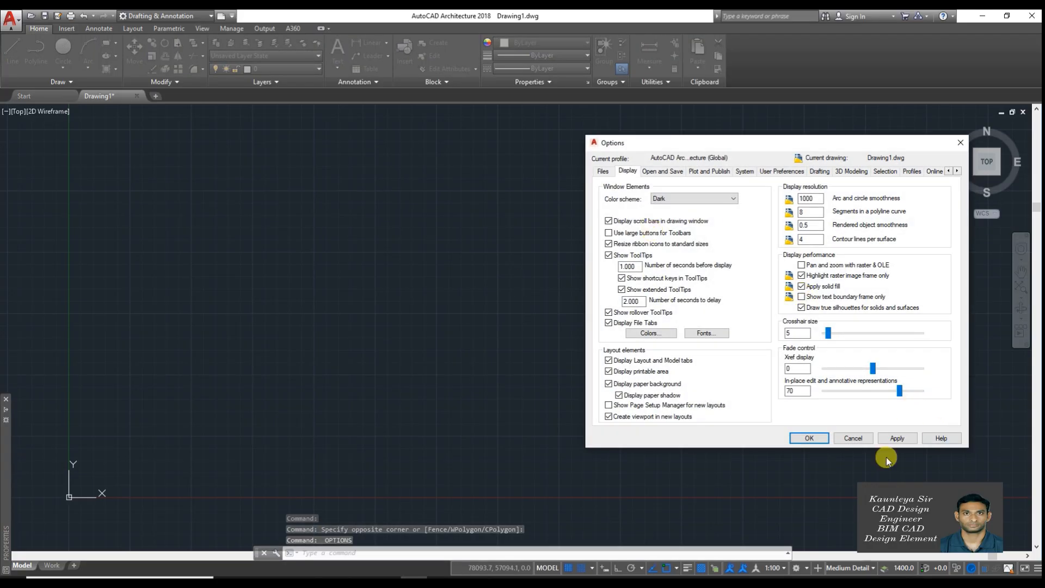
{"action": "left_click", "coordinate": [648, 333]}
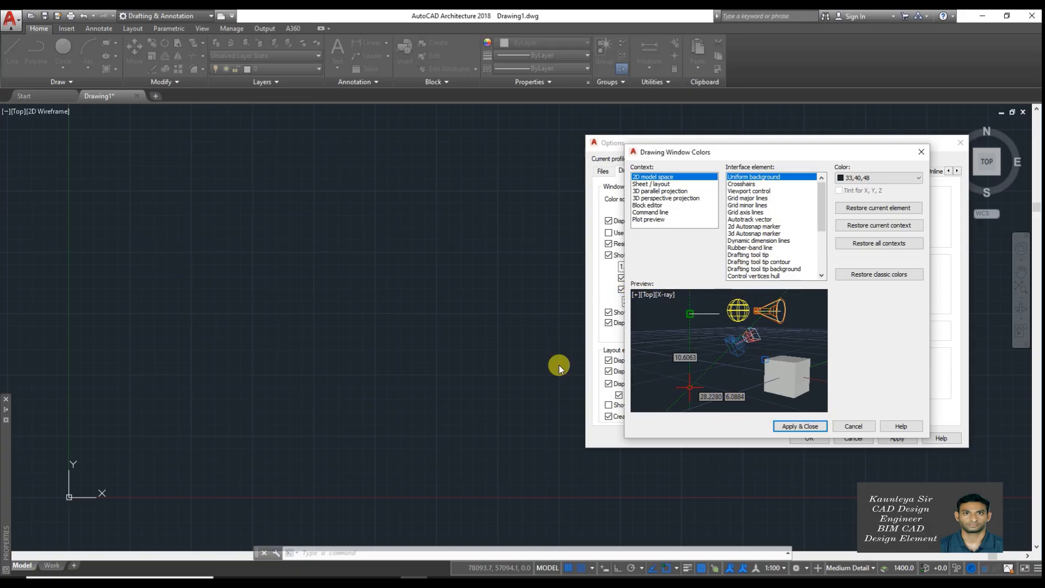
{"action": "left_click", "coordinate": [752, 184]}
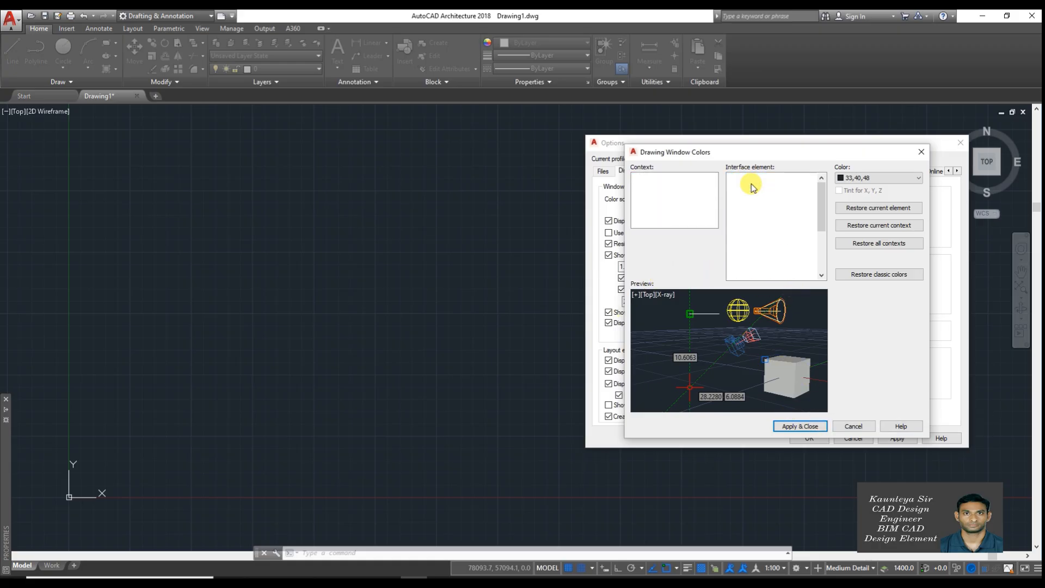
{"action": "left_click", "coordinate": [852, 178]}
{"action": "left_click", "coordinate": [851, 206]}
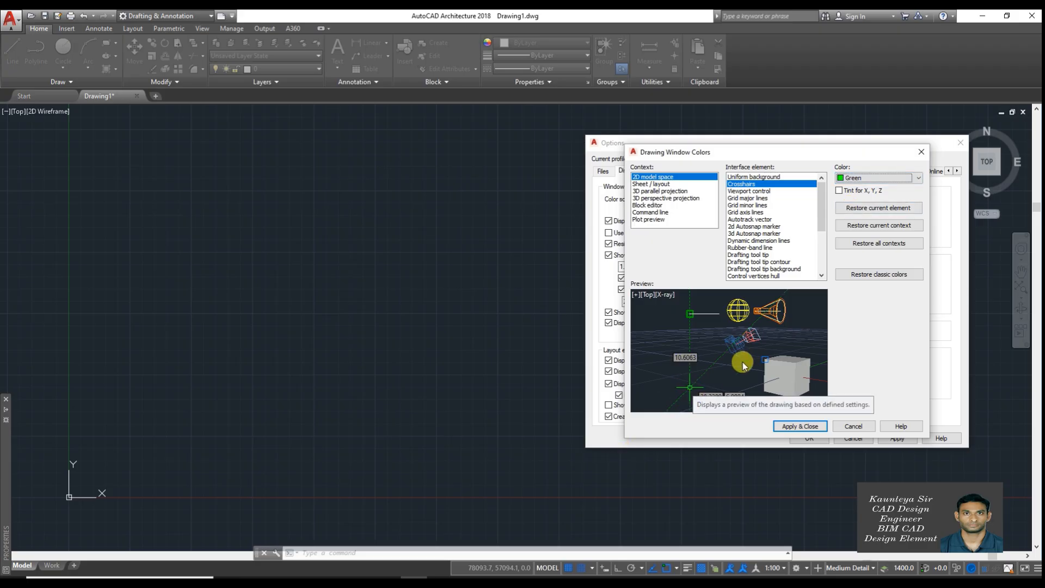
{"action": "left_click", "coordinate": [857, 180]}
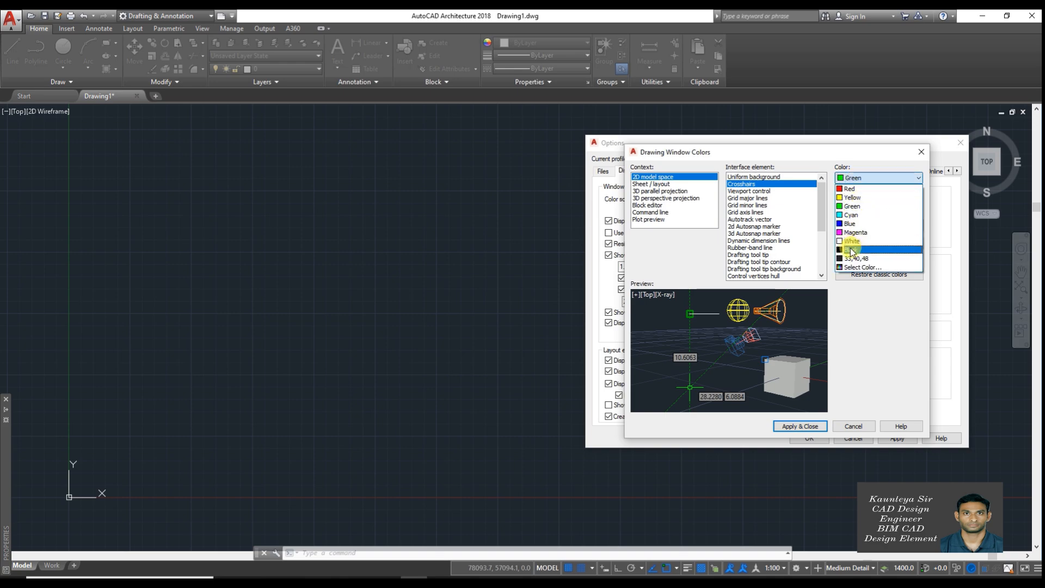
{"action": "left_click", "coordinate": [847, 308]}
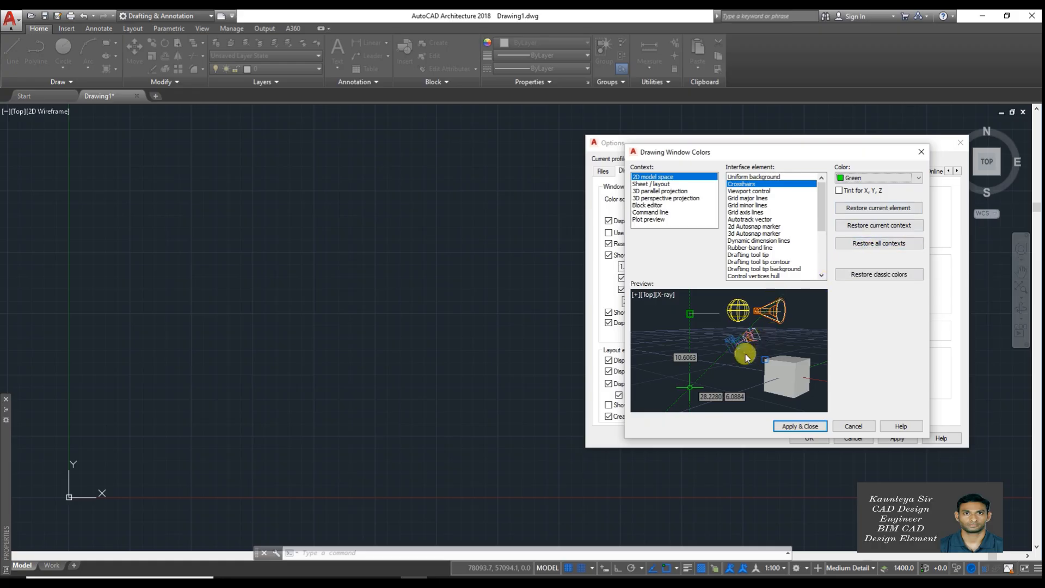
{"action": "left_click", "coordinate": [875, 211]}
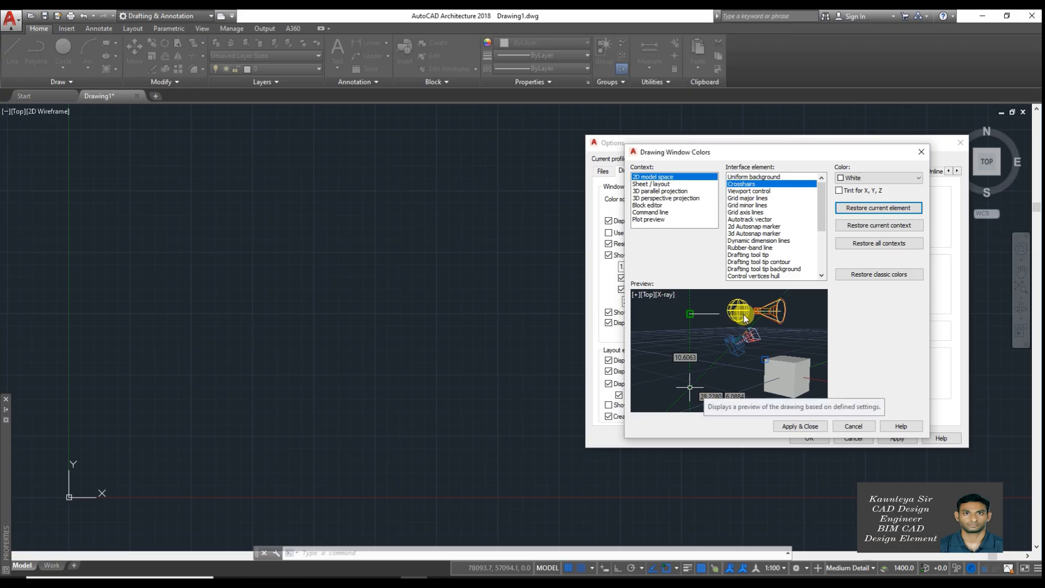
Examine the remaining 2D model space interface elements and the Sheet / layout paper background color choices, and cancel the drawing window colors
{"action": "left_click", "coordinate": [756, 191]}
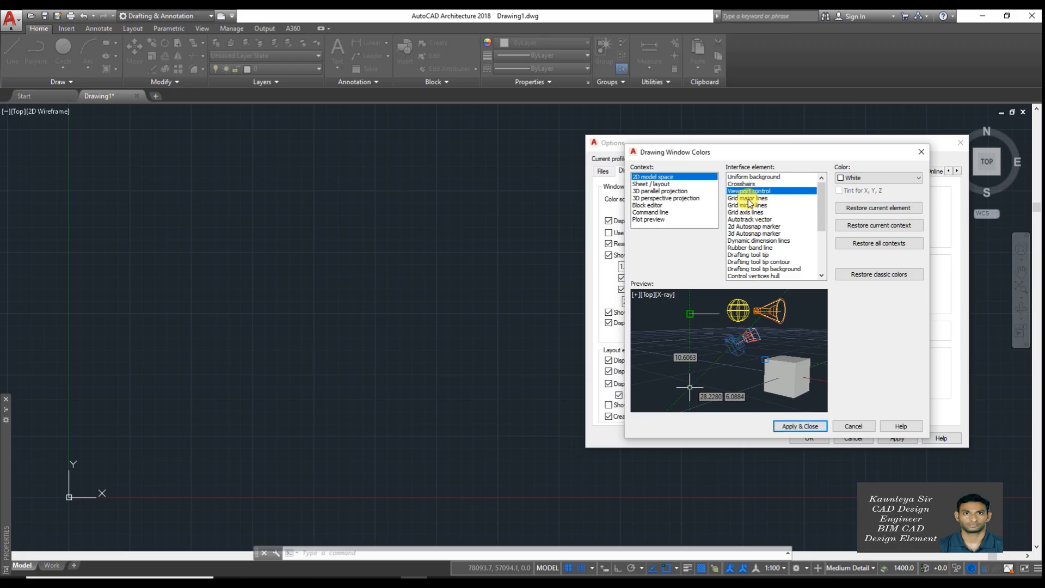
{"action": "scroll", "coordinate": [795, 246], "scroll_direction": "down", "scroll_amount": 4}
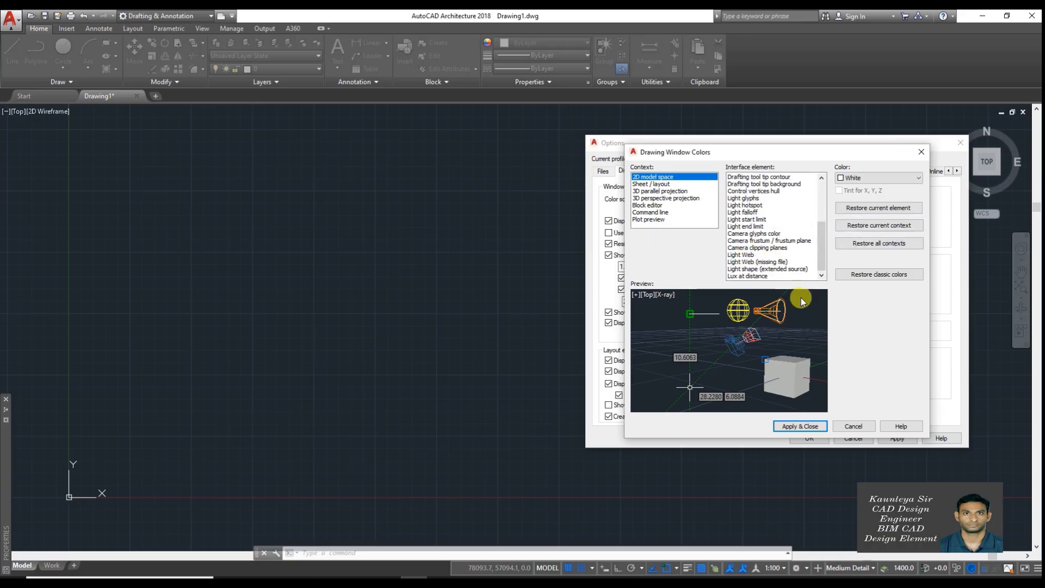
{"action": "scroll", "coordinate": [752, 206], "scroll_direction": "up", "scroll_amount": 1}
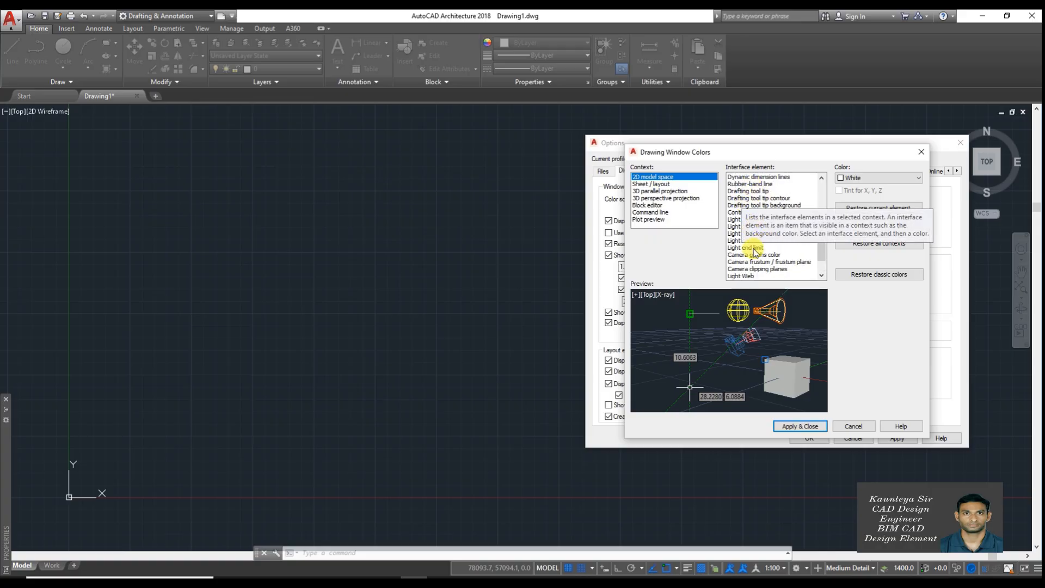
{"action": "left_click", "coordinate": [644, 184]}
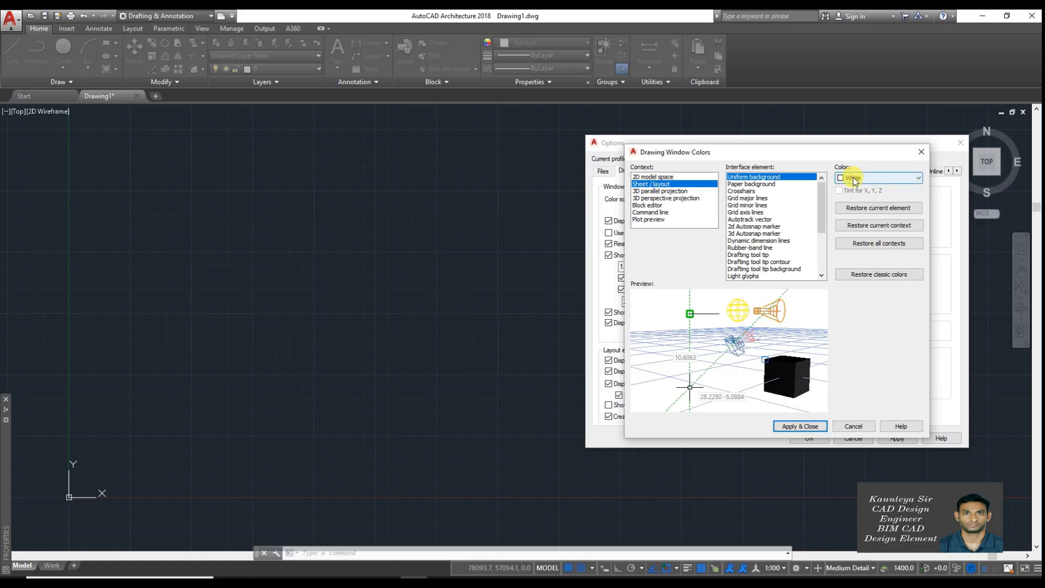
{"action": "left_click", "coordinate": [773, 184]}
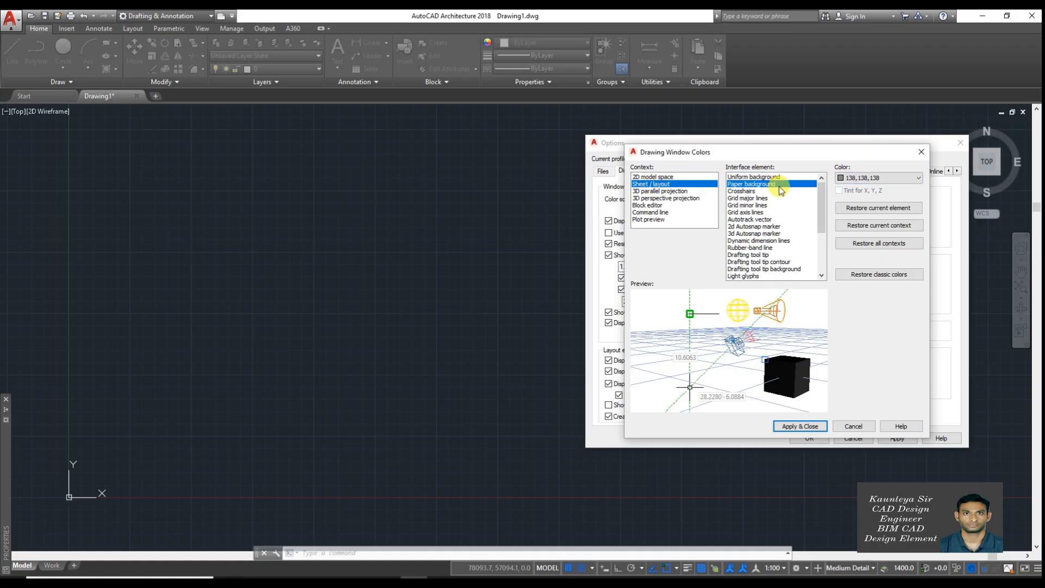
{"action": "left_click", "coordinate": [859, 178]}
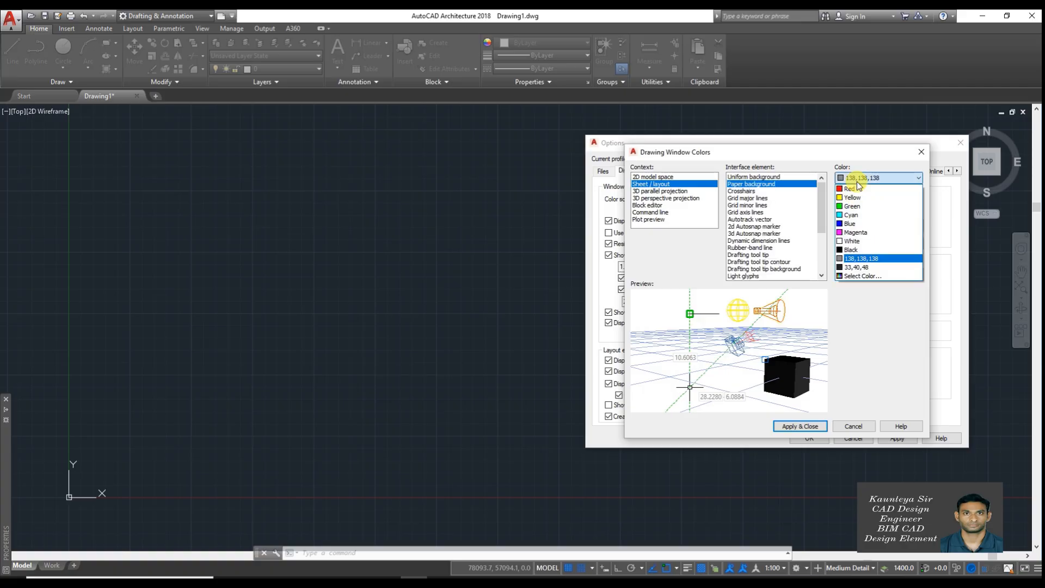
{"action": "left_click", "coordinate": [858, 178]}
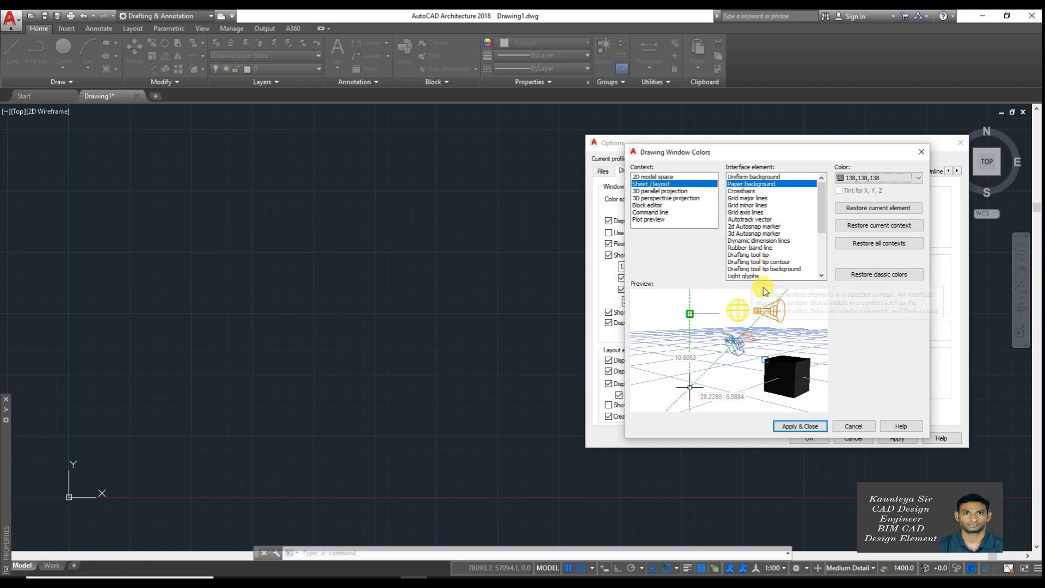
{"action": "left_click", "coordinate": [841, 428]}
{"action": "left_click", "coordinate": [884, 437]}
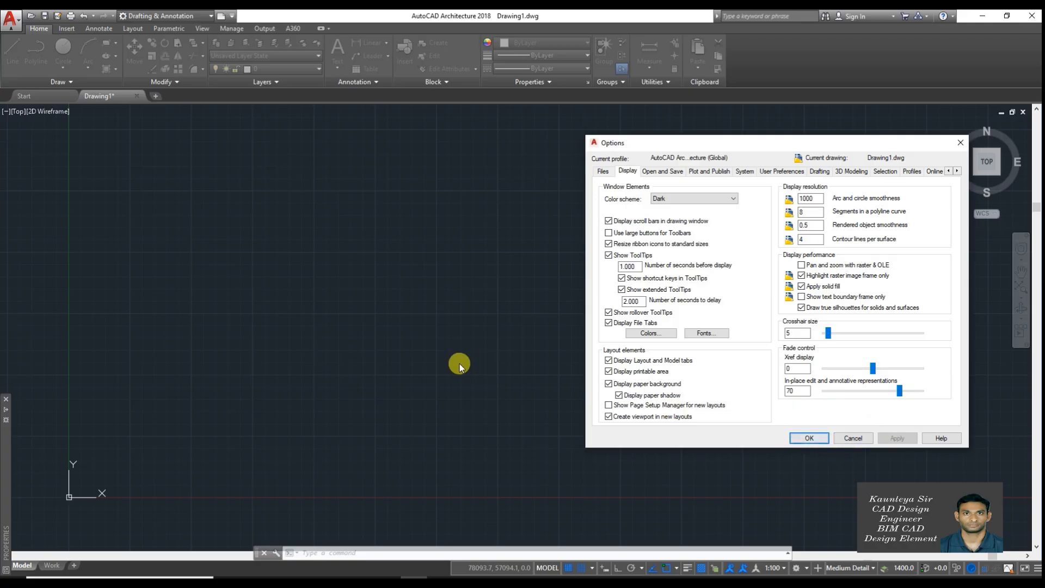
Restore all drawing window contexts, including the 2D model space crosshairs, to their default colors and apply the change
{"action": "left_click", "coordinate": [645, 334]}
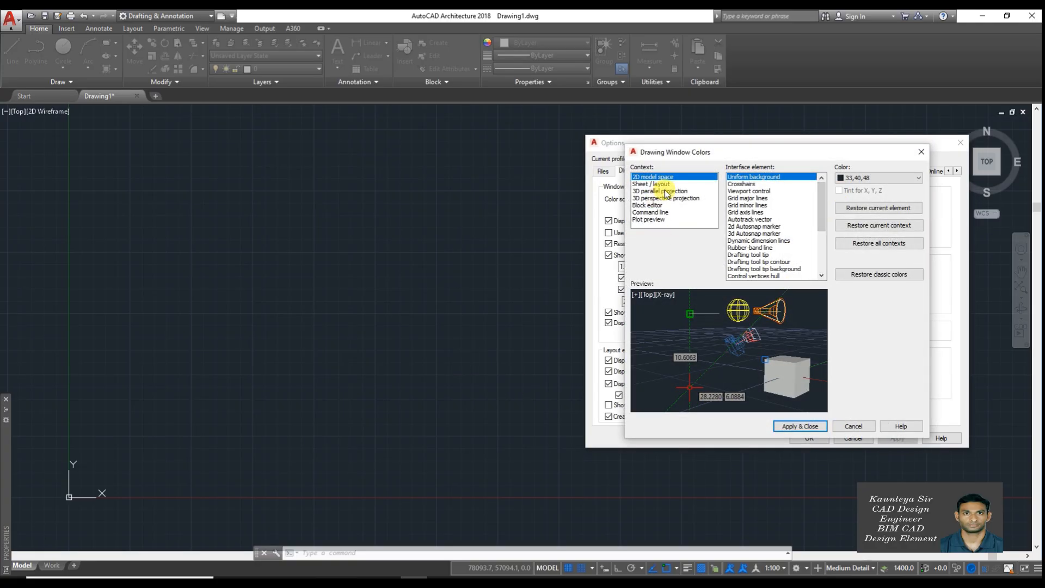
{"action": "left_click", "coordinate": [794, 184]}
{"action": "left_click", "coordinate": [860, 178]}
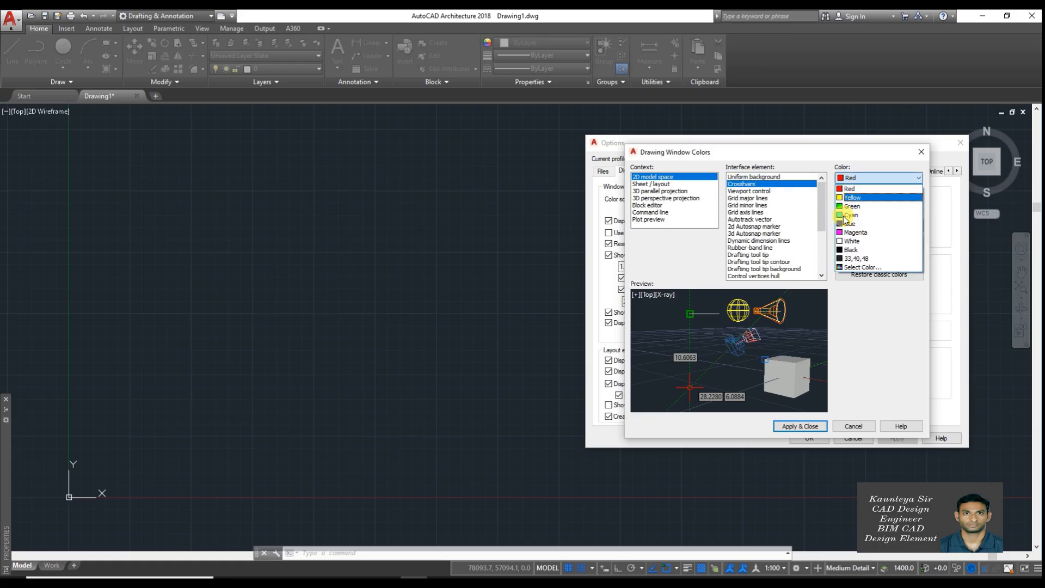
{"action": "left_click", "coordinate": [848, 189]}
{"action": "left_click", "coordinate": [857, 246]}
{"action": "left_click", "coordinate": [542, 309]}
{"action": "left_click", "coordinate": [791, 425]}
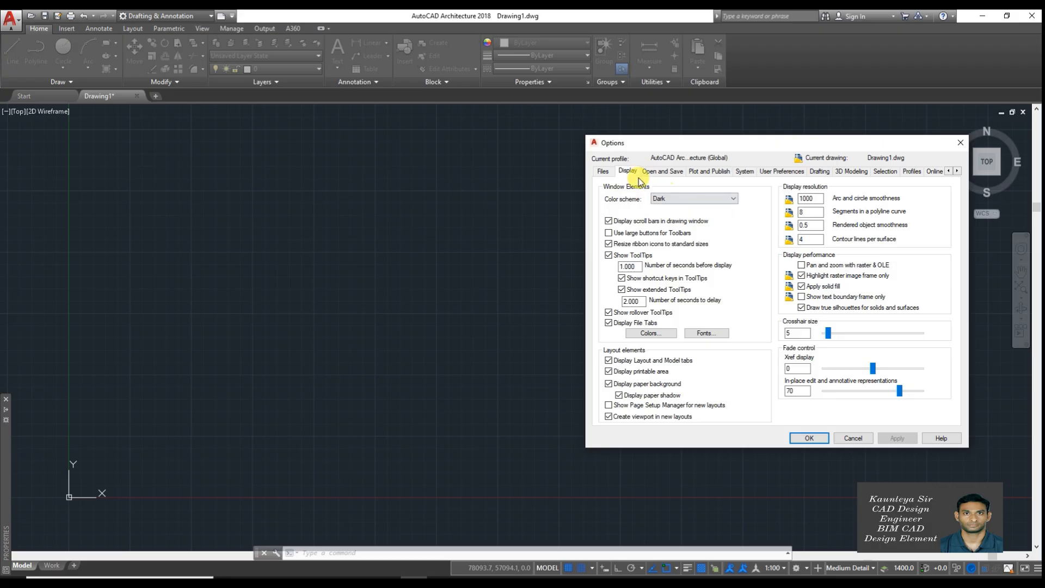
Review the default save formats and the File Open number of recently-used files in the Open and Save options, and cancel the options
{"action": "left_click", "coordinate": [653, 172]}
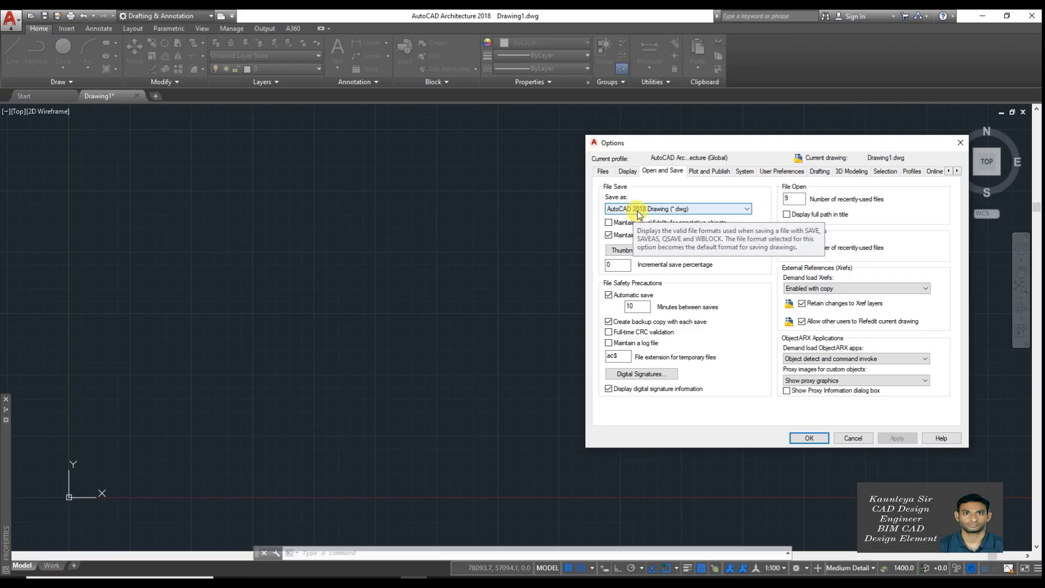
{"action": "left_click", "coordinate": [638, 214]}
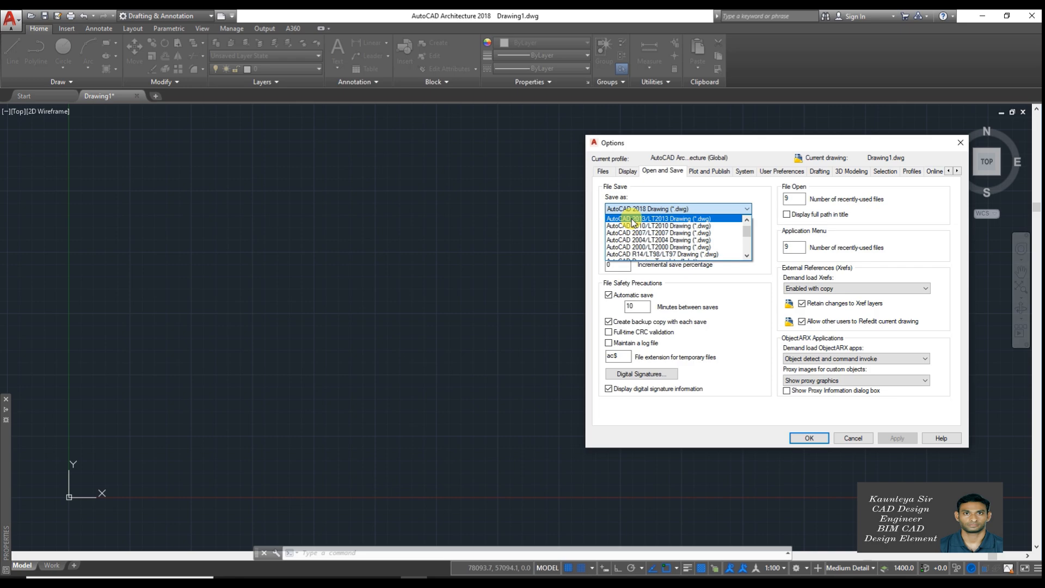
{"action": "left_click", "coordinate": [645, 188]}
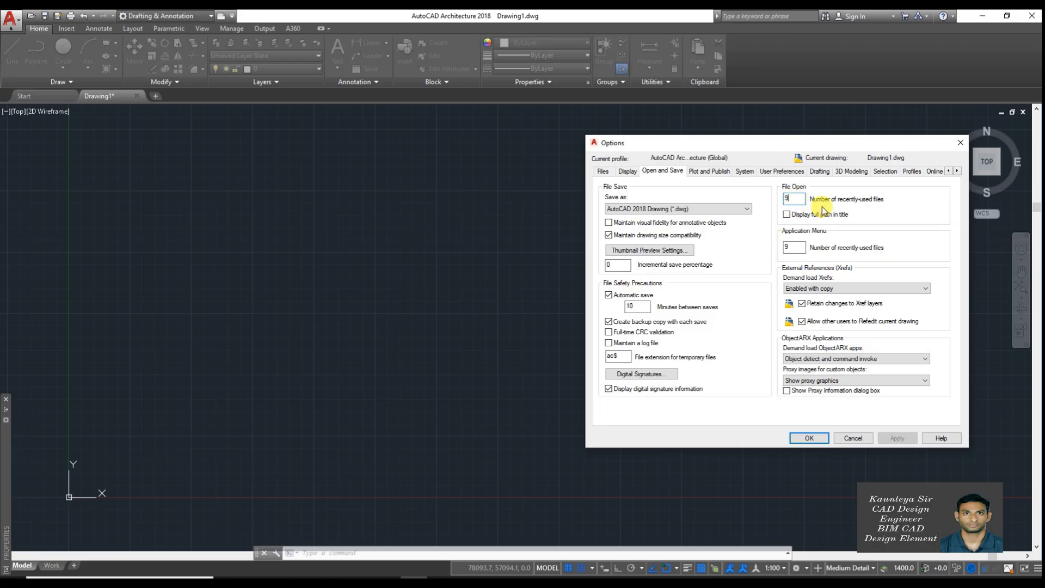
{"action": "double_click", "coordinate": [787, 199]}
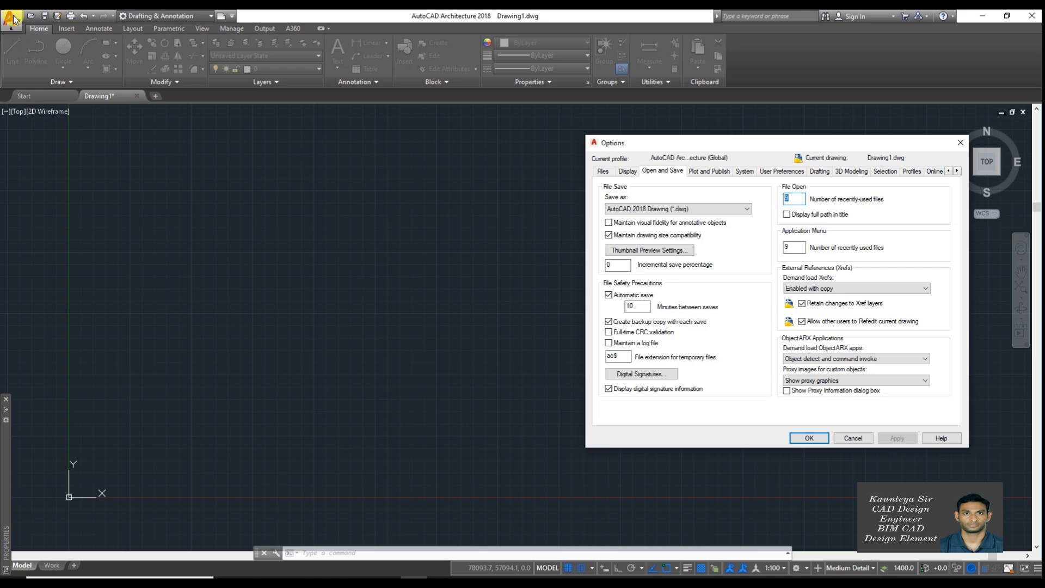
{"action": "left_click", "coordinate": [843, 439]}
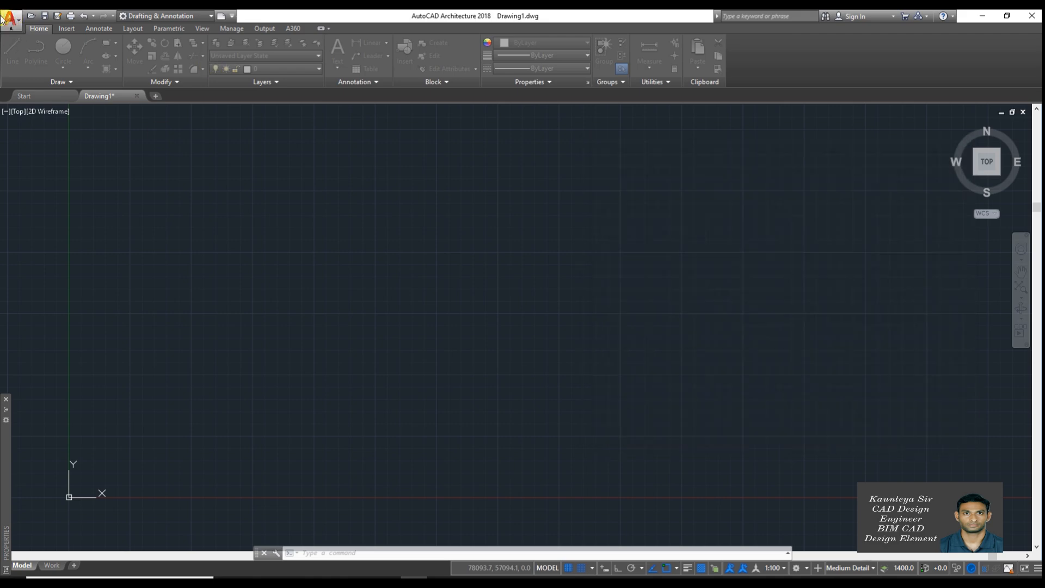
Check the recent documents in the application menu, and look up its number of recently-used files in the Open and Save options
{"action": "left_click", "coordinate": [10, 24]}
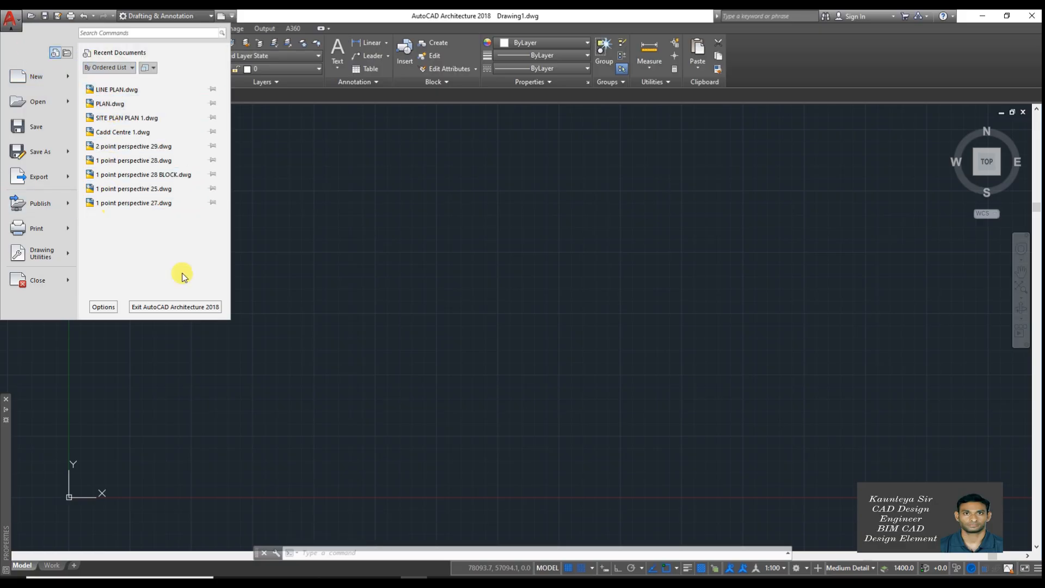
{"action": "left_click", "coordinate": [104, 307]}
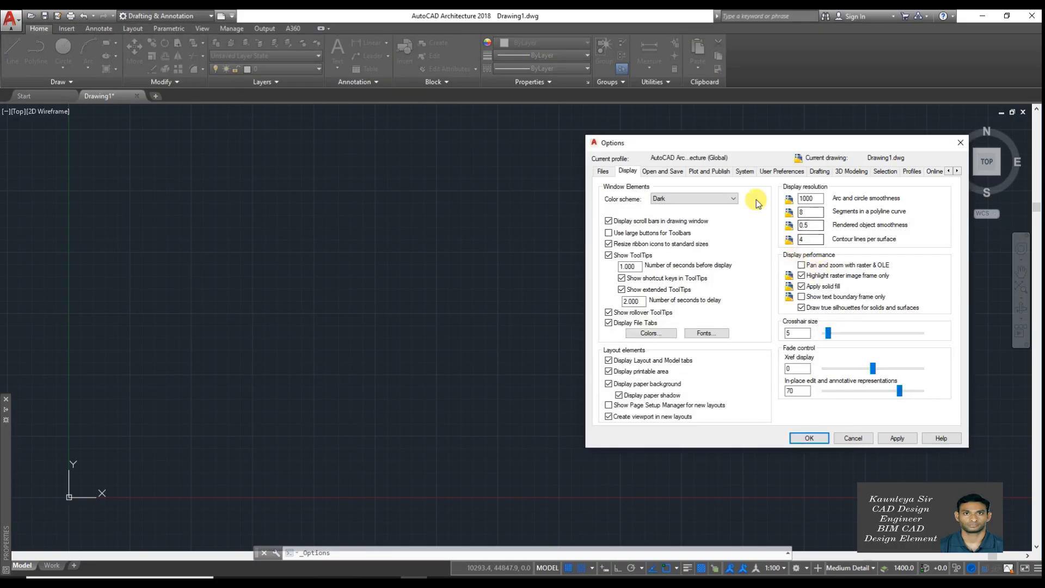
{"action": "left_click", "coordinate": [658, 174]}
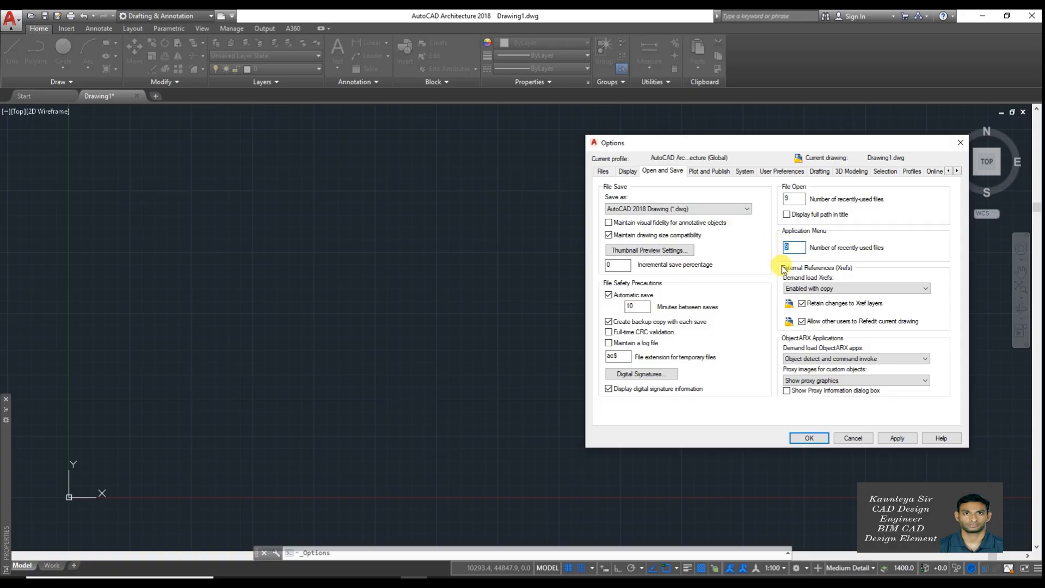
Review the Plot and Publish, System, User Preferences, Drafting and 3D Modeling options, and cancel the options
{"action": "left_click", "coordinate": [713, 171]}
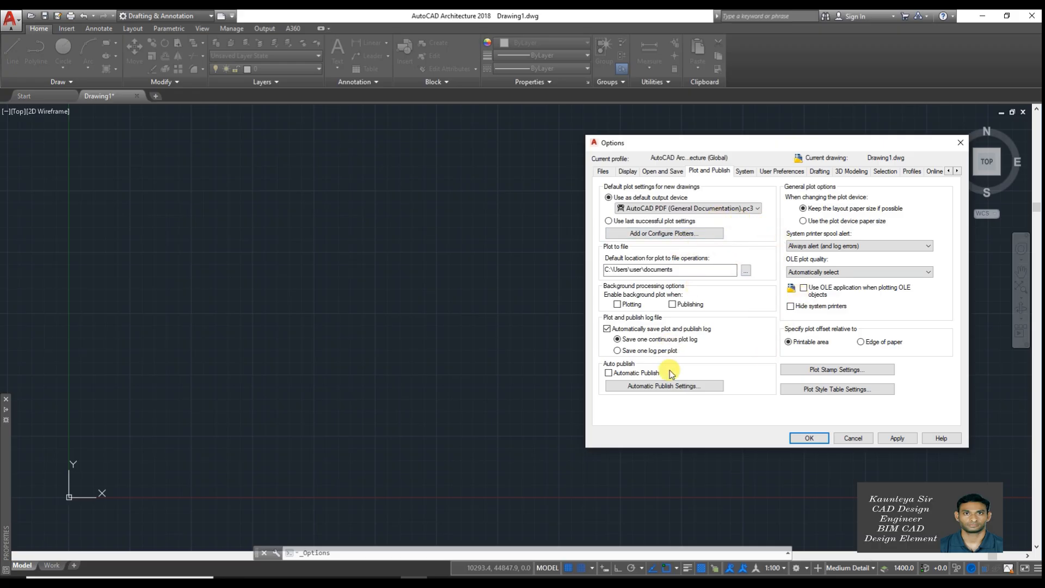
{"action": "left_click", "coordinate": [745, 171]}
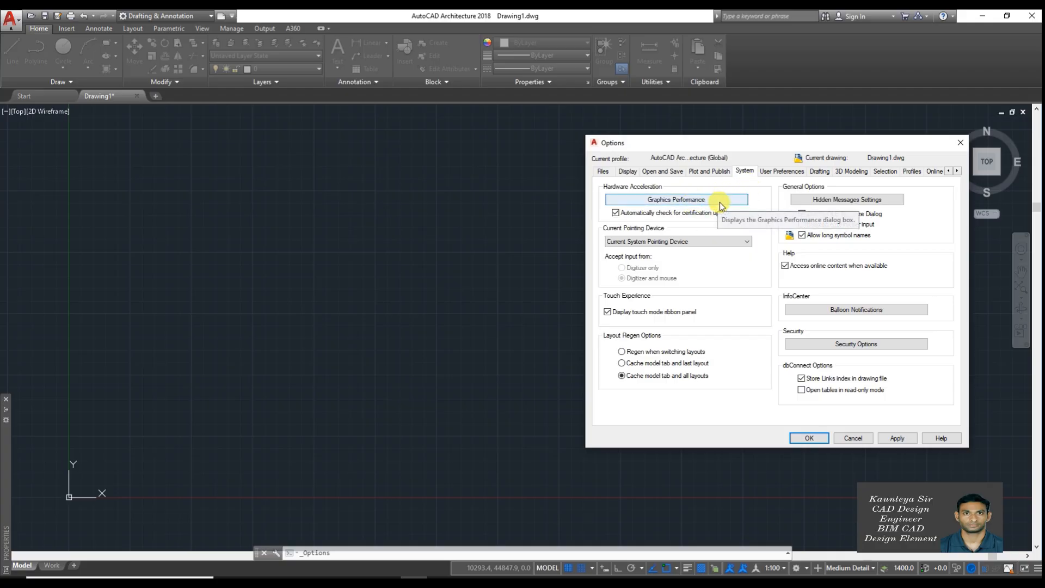
{"action": "left_click", "coordinate": [773, 171]}
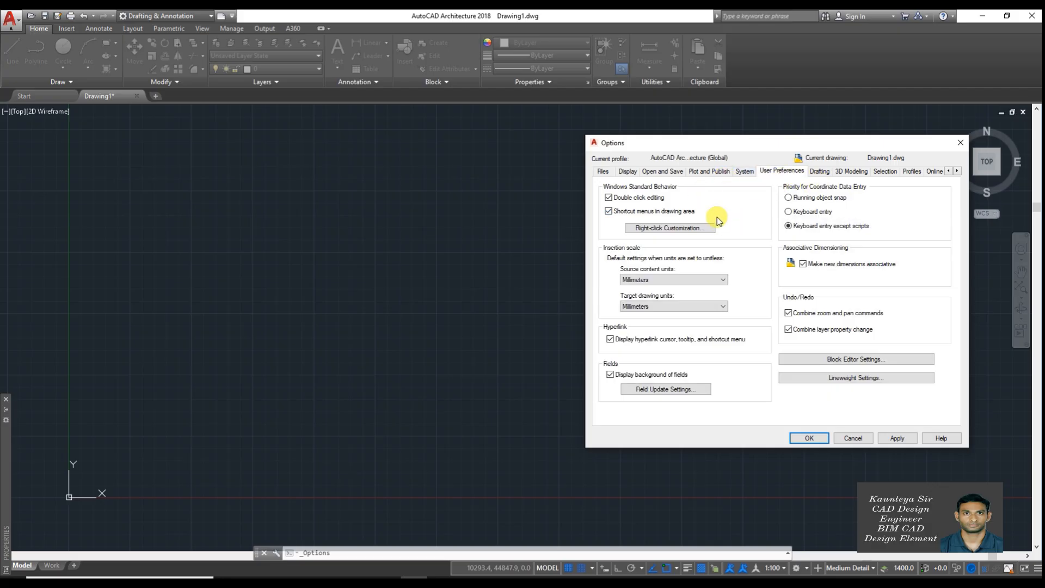
{"action": "left_click", "coordinate": [823, 173]}
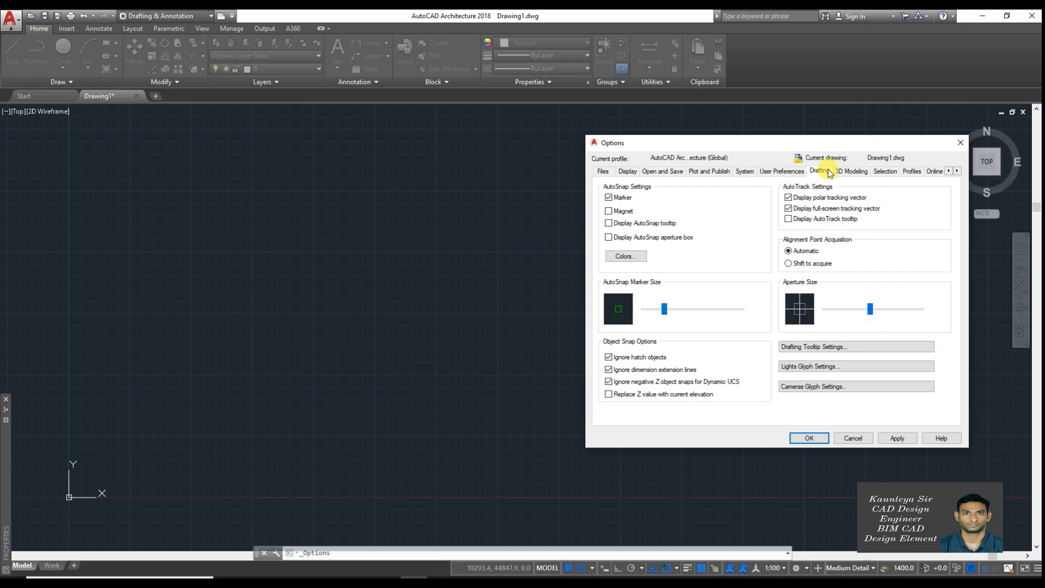
{"action": "left_click", "coordinate": [851, 171]}
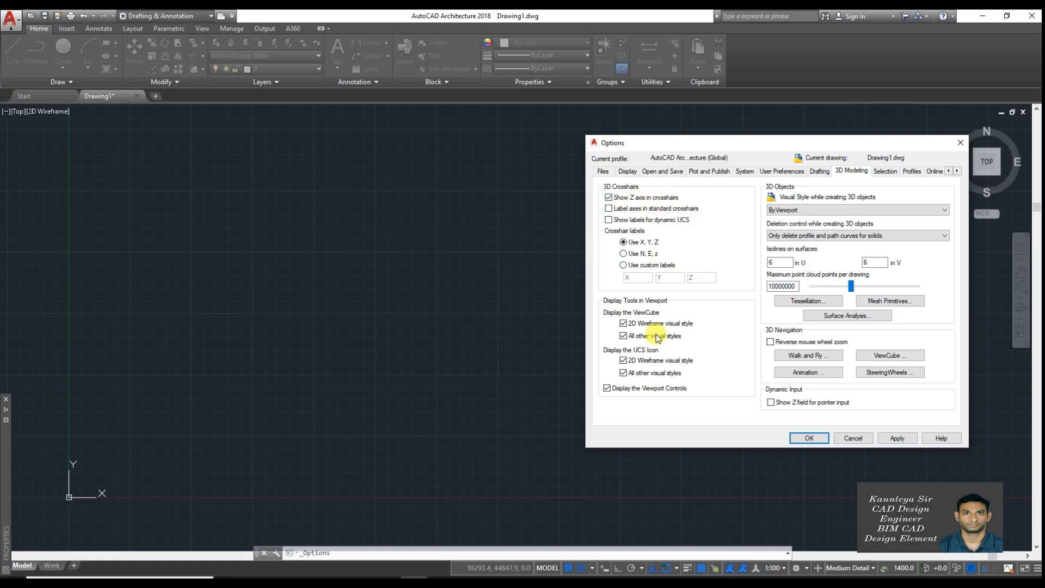
{"action": "left_click", "coordinate": [845, 442]}
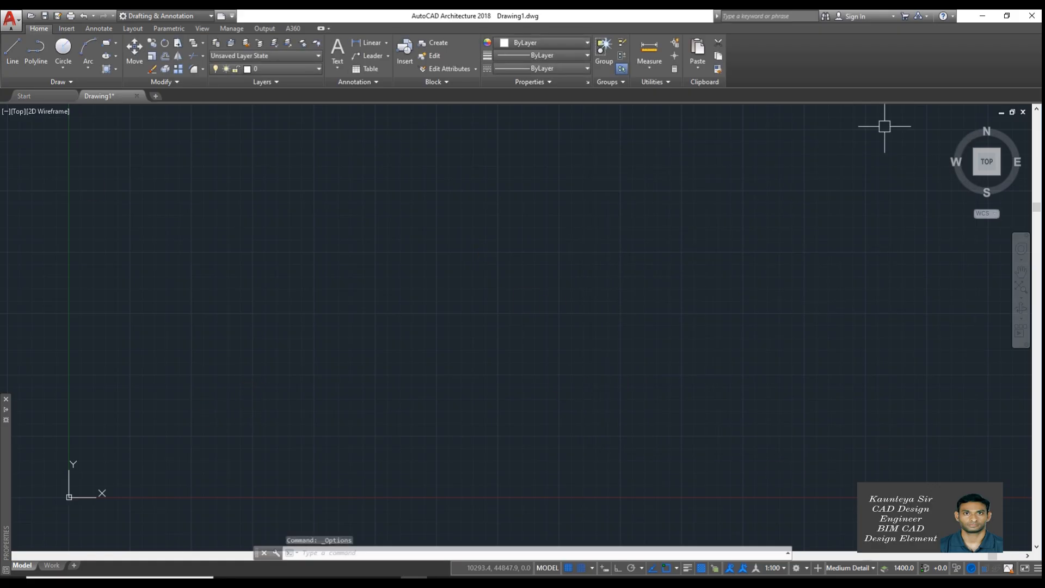
Switch the model view from Top to SW Isometric with the ViewCube
{"action": "left_click", "coordinate": [975, 172]}
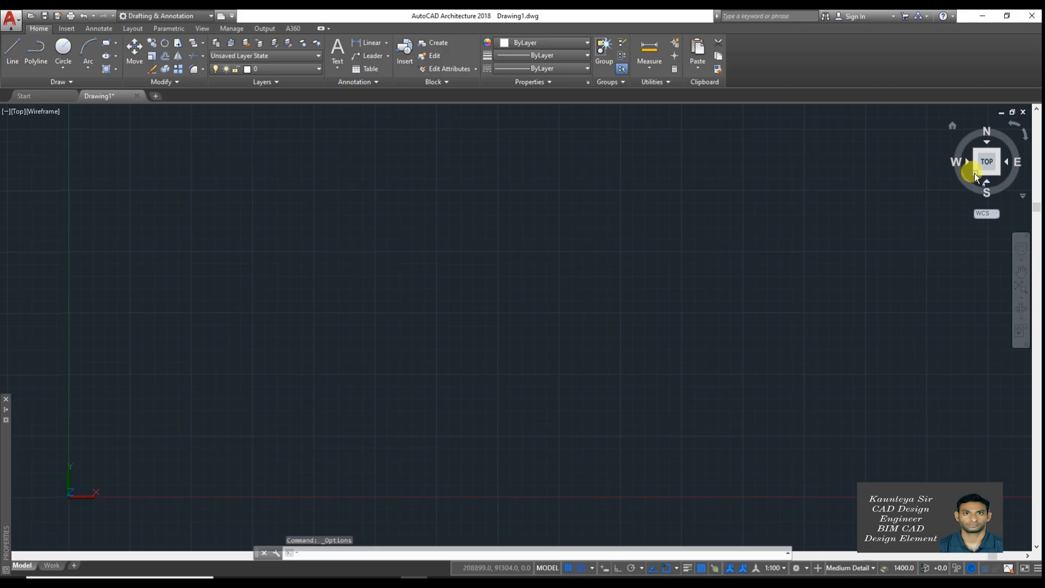
{"action": "middle_click_drag", "start_coordinate": [519, 320], "coordinate": [568, 324]}
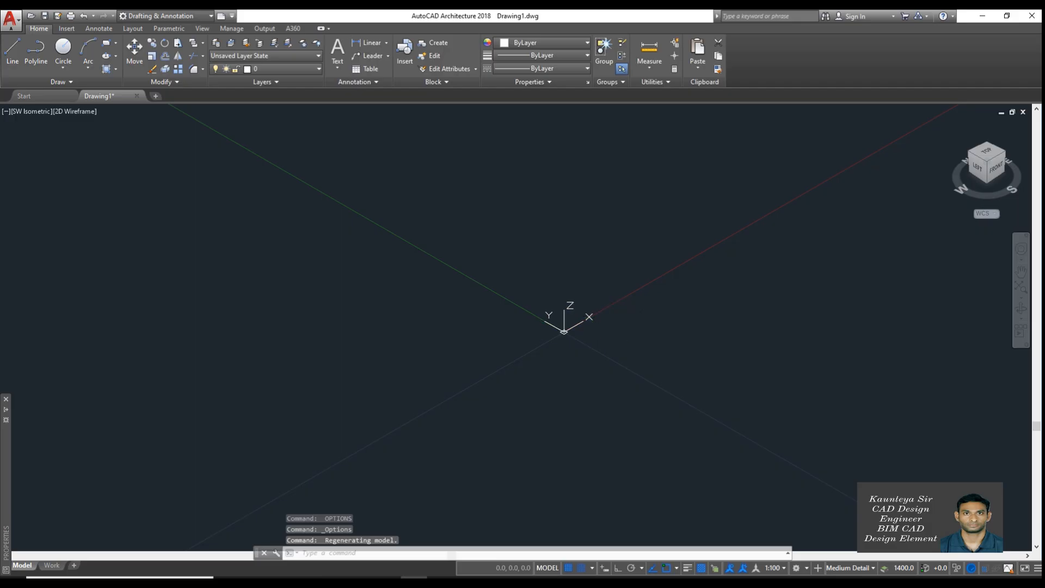
Return the model view to Top, and review the Selection settings in the Options dialog, cancelling it without changes
{"action": "key", "text": "Return"}
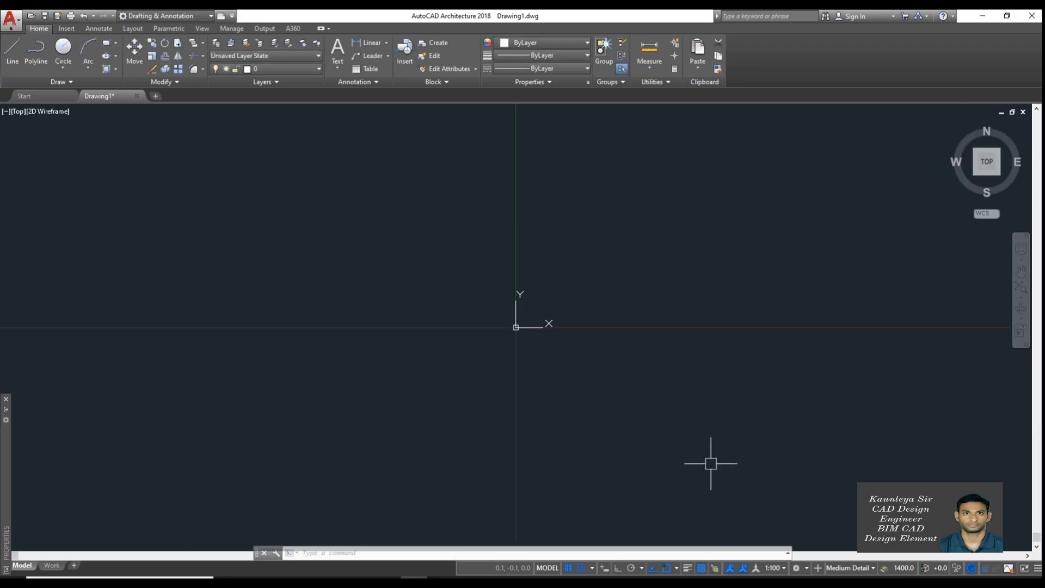
{"action": "type", "text": "b"}
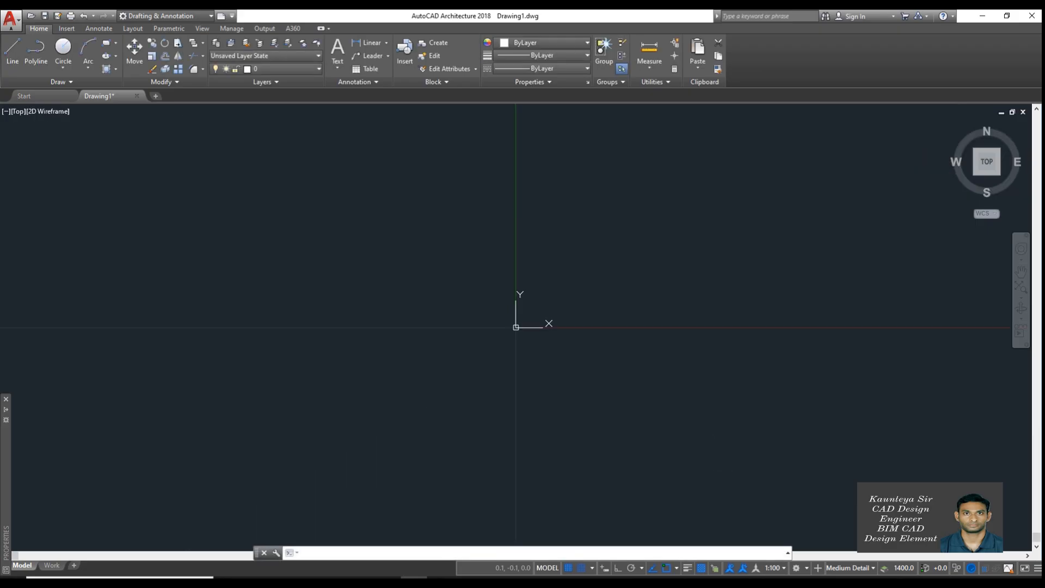
{"action": "type", "text": "op"}
{"action": "key", "text": "Return"}
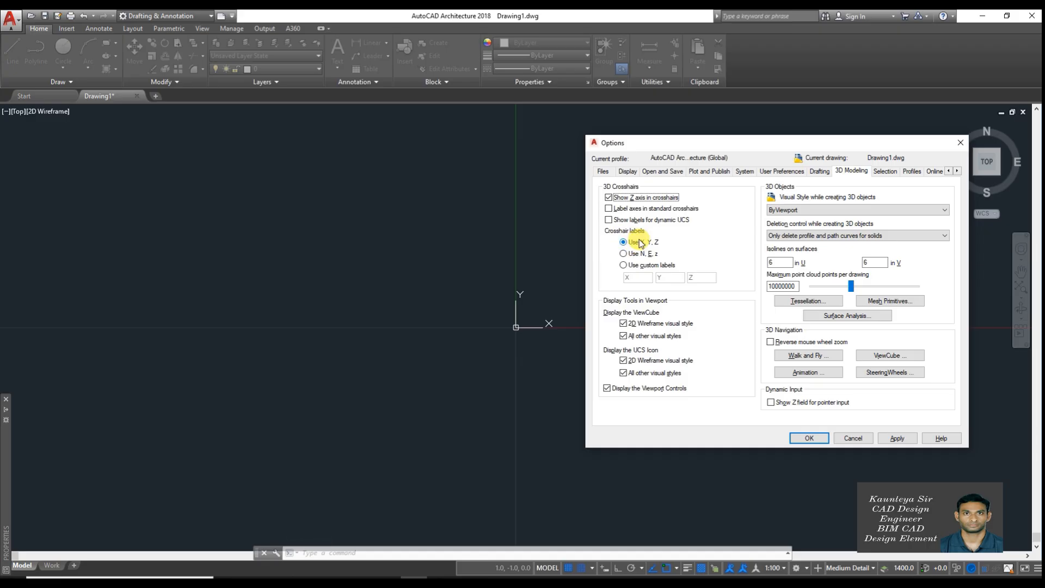
{"action": "left_click", "coordinate": [886, 172]}
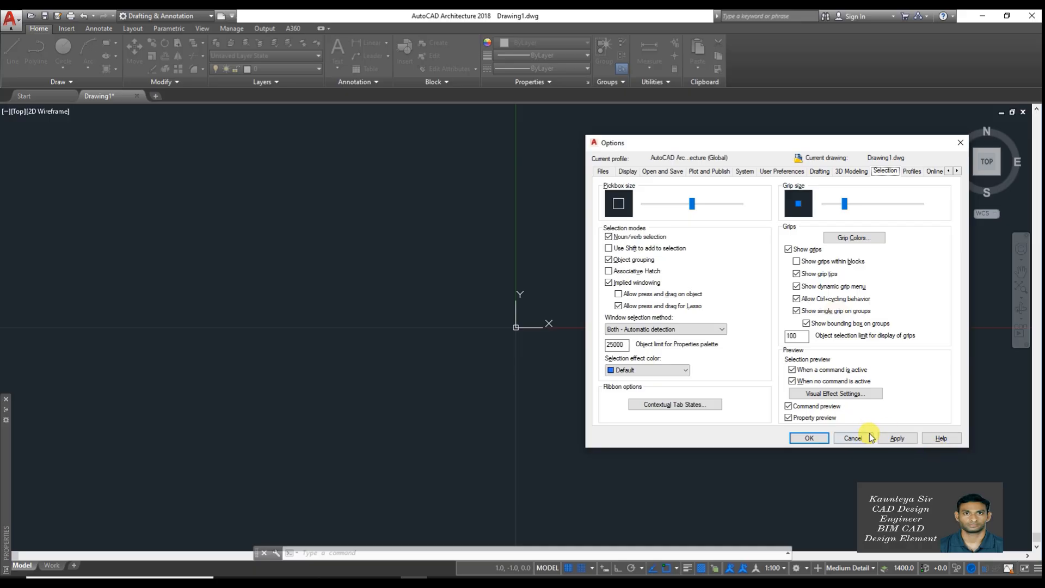
{"action": "left_click", "coordinate": [853, 439]}
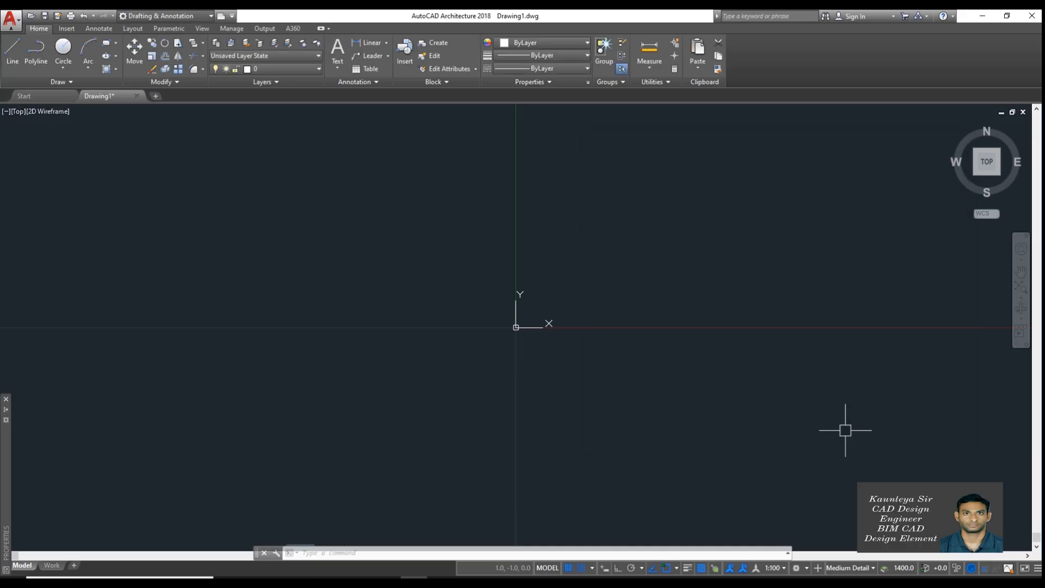
Demonstrate a small crossing selection from lower right to upper left in the empty area above the origin
{"action": "mouse_move", "coordinate": [572, 350]}
{"action": "middle_mouse_down"}
{"action": "mouse_move", "coordinate": [149, 455]}
{"action": "mouse_move", "coordinate": [75, 492]}
{"action": "middle_mouse_up"}
{"action": "left_click", "coordinate": [207, 269]}
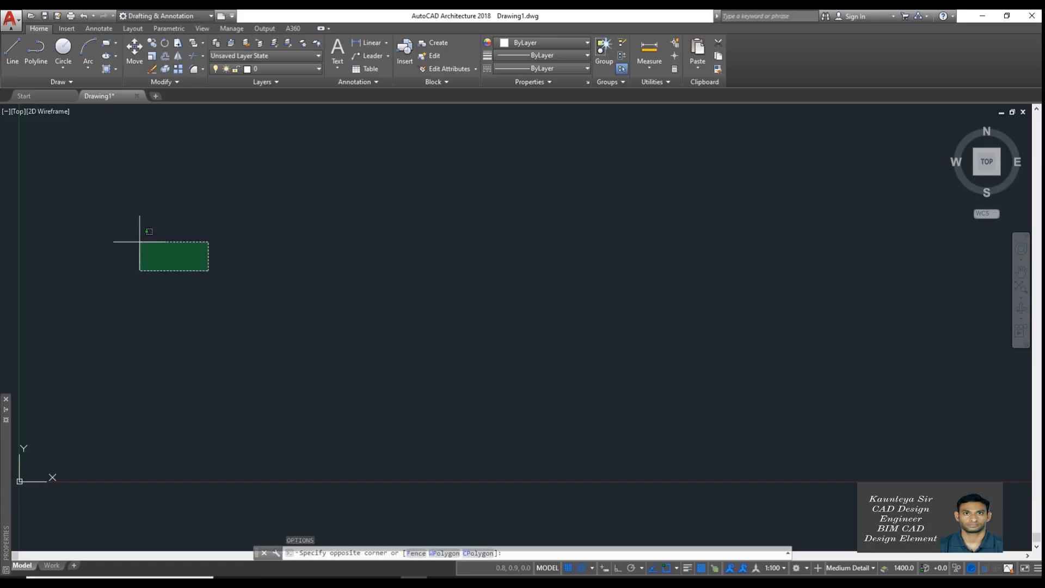
{"action": "left_click", "coordinate": [140, 236]}
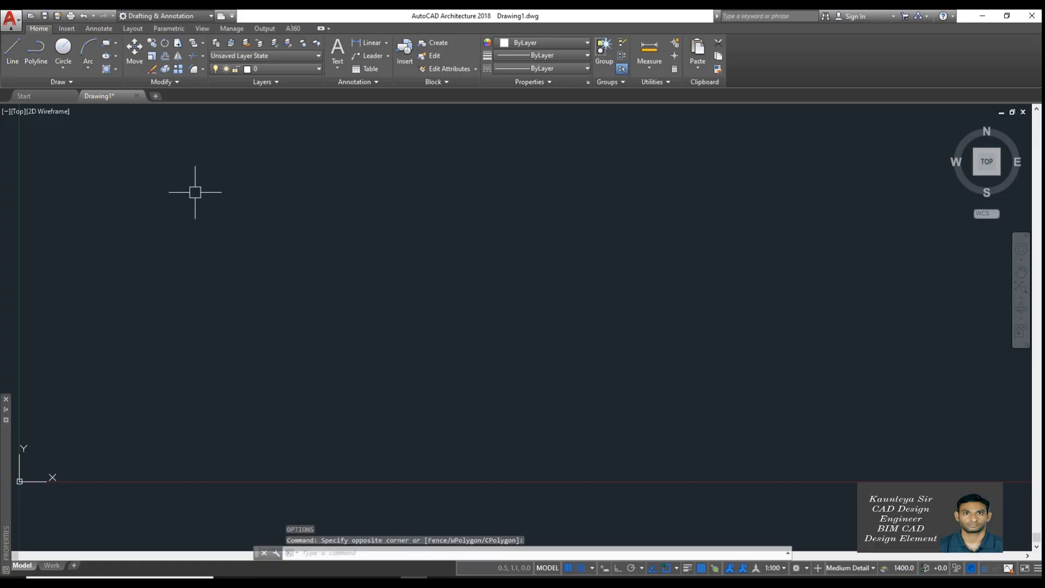
Demonstrate three window selections from upper left to lower right across the empty drawing area
{"action": "left_click", "coordinate": [237, 168]}
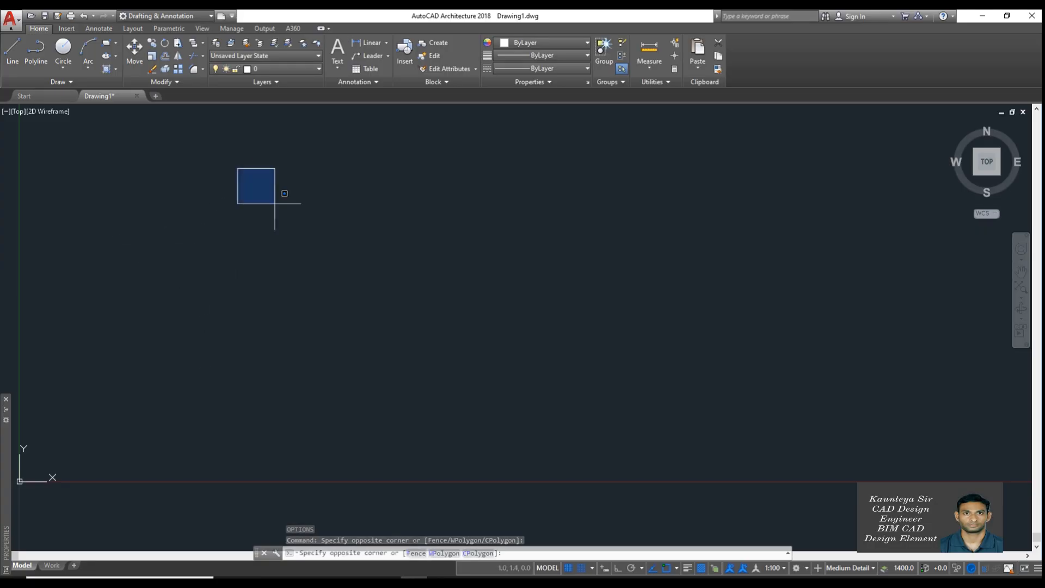
{"action": "left_click", "coordinate": [613, 400]}
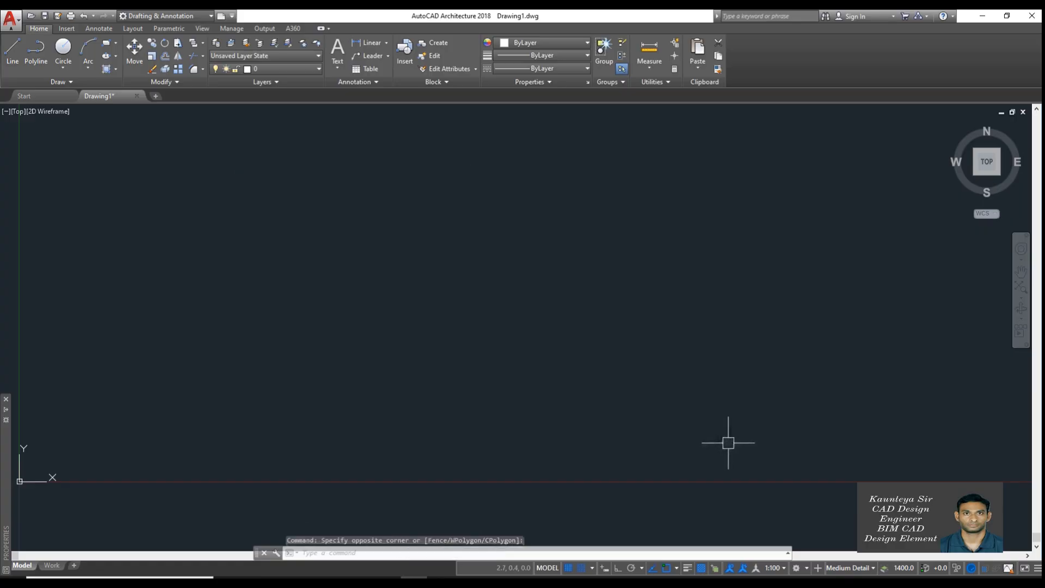
{"action": "left_click", "coordinate": [274, 152]}
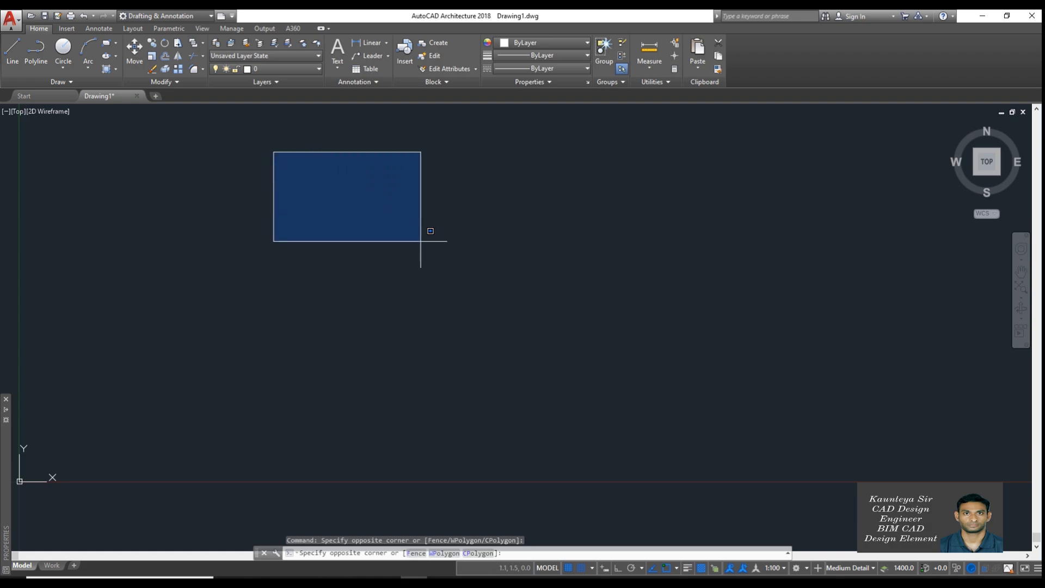
{"action": "left_click", "coordinate": [714, 414]}
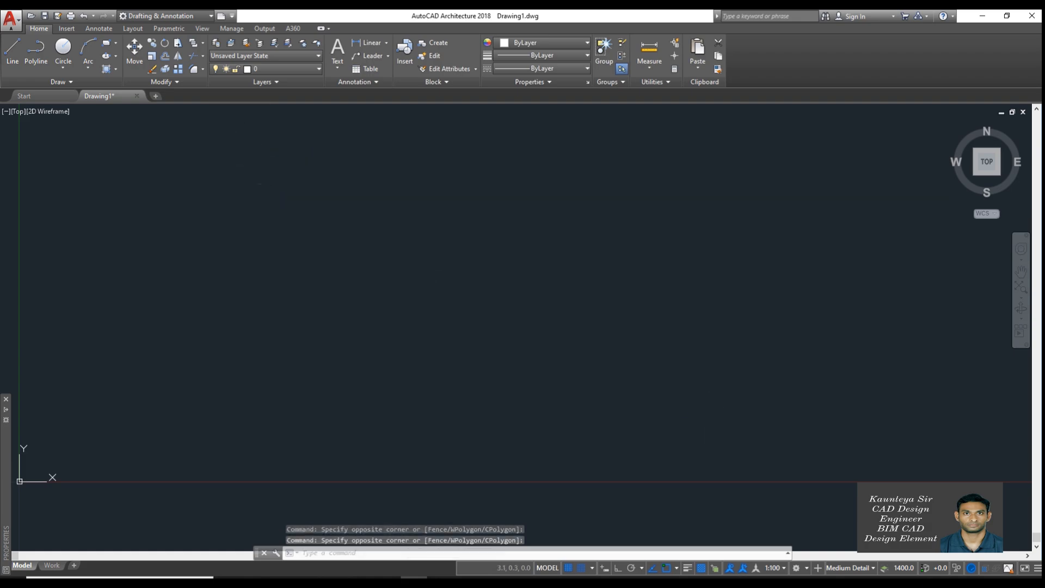
{"action": "left_click", "coordinate": [274, 168]}
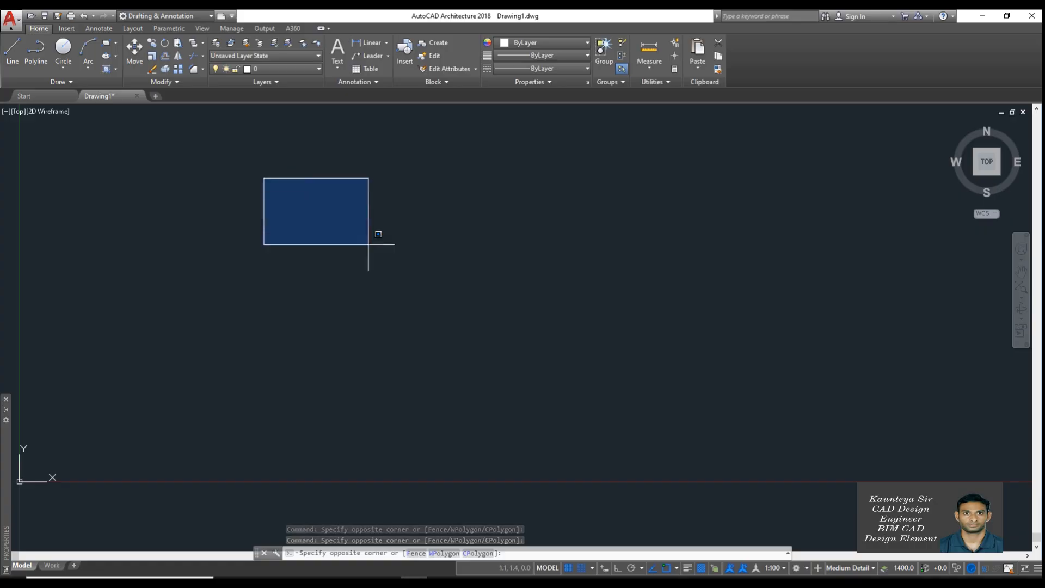
{"action": "left_click", "coordinate": [558, 409]}
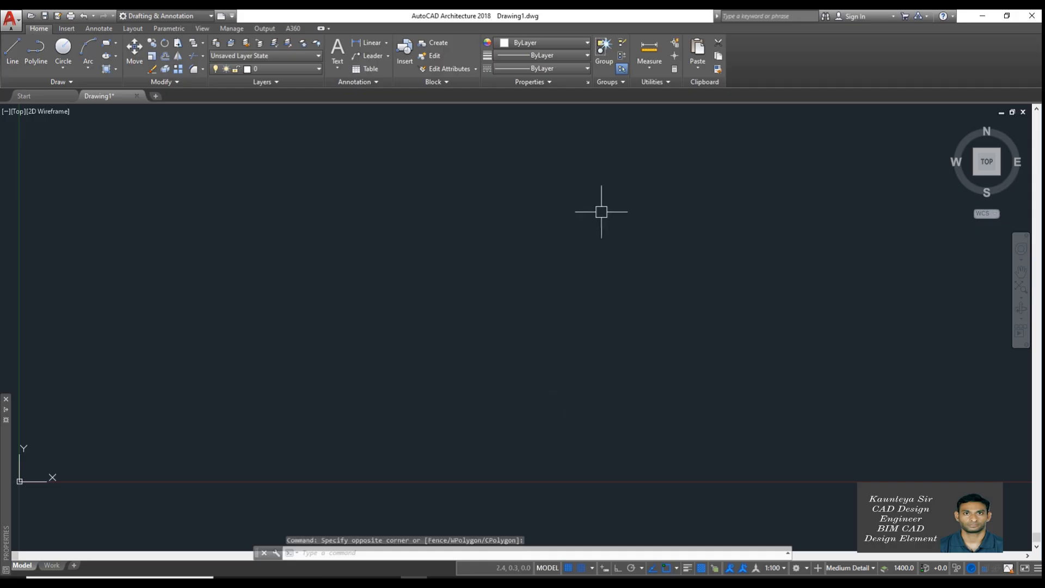
Demonstrate a large crossing selection from upper right to lower left across the empty drawing area
{"action": "double_click", "coordinate": [639, 168]}
{"action": "left_click", "coordinate": [641, 167]}
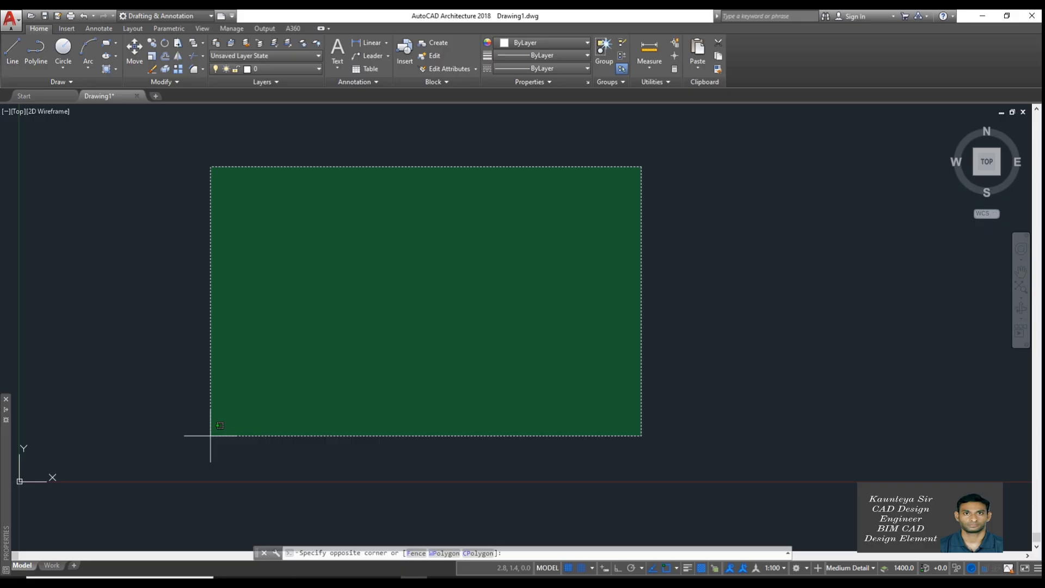
{"action": "left_click", "coordinate": [210, 436]}
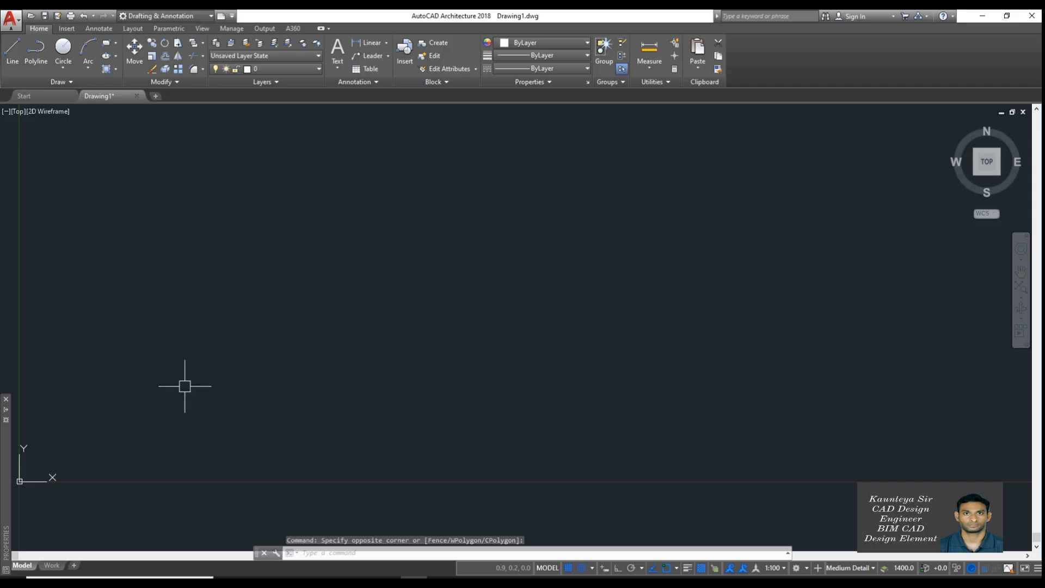
Turn Snap off and draw a slightly downward-sloping line in the empty drawing area with the Line command
{"action": "left_click", "coordinate": [12, 49]}
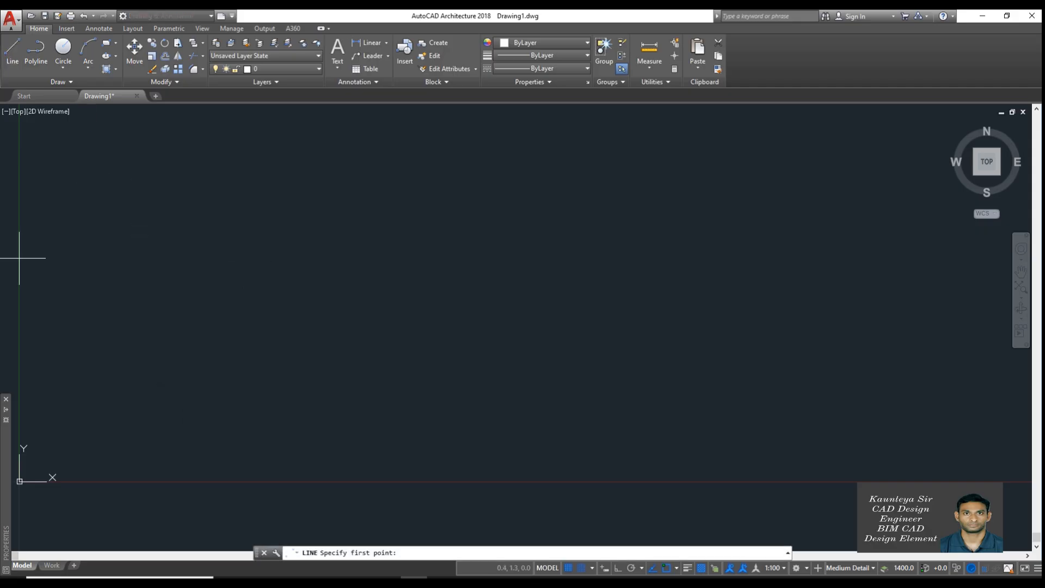
{"action": "scroll", "coordinate": [503, 375], "scroll_direction": "down", "scroll_amount": 6}
{"action": "middle_click_drag", "start_coordinate": [561, 286], "coordinate": [82, 479]}
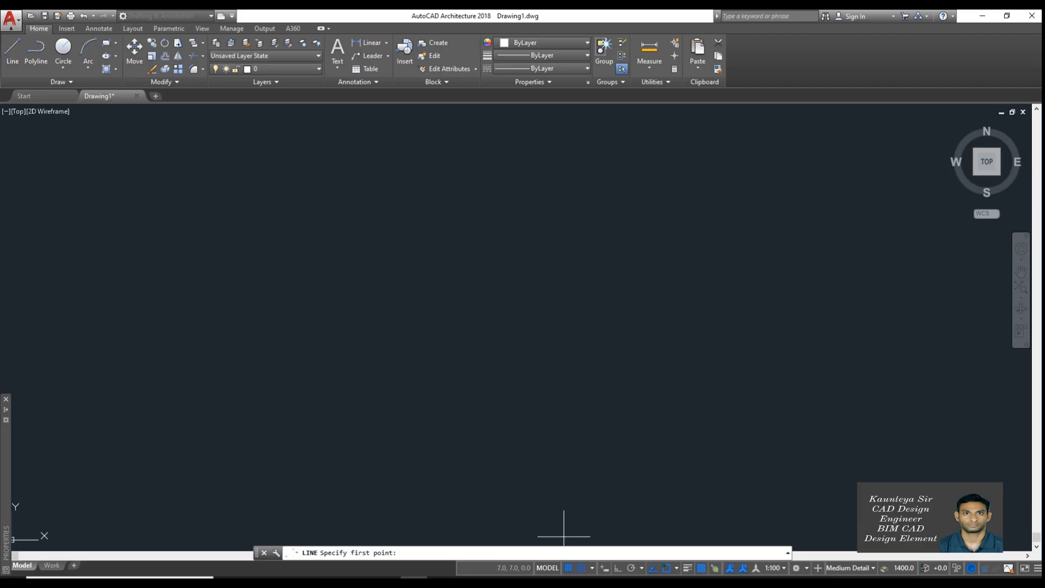
{"action": "left_click", "coordinate": [582, 568]}
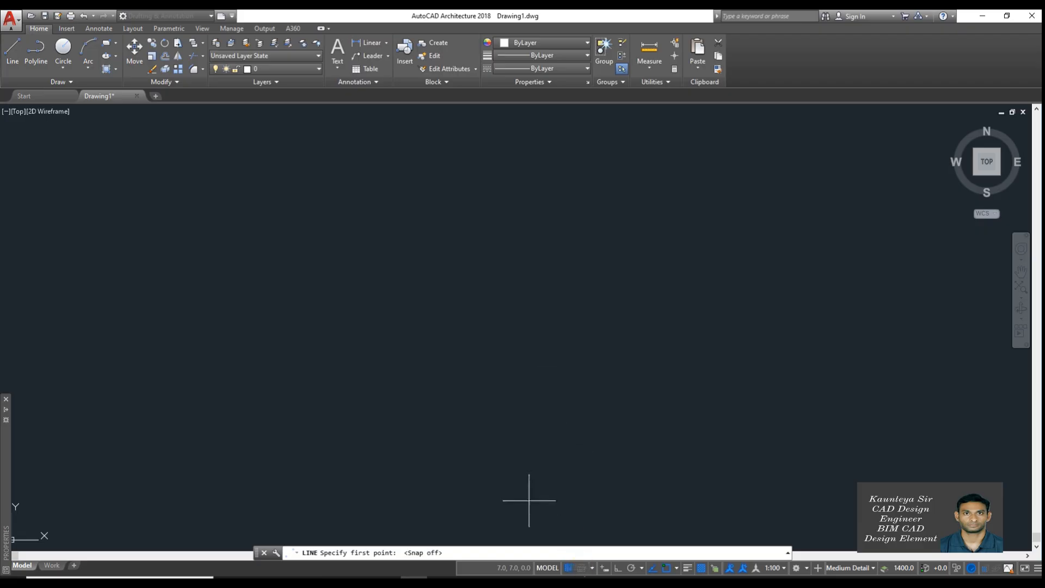
{"action": "left_click", "coordinate": [353, 261]}
{"action": "left_click", "coordinate": [474, 269]}
{"action": "key", "text": "Return"}
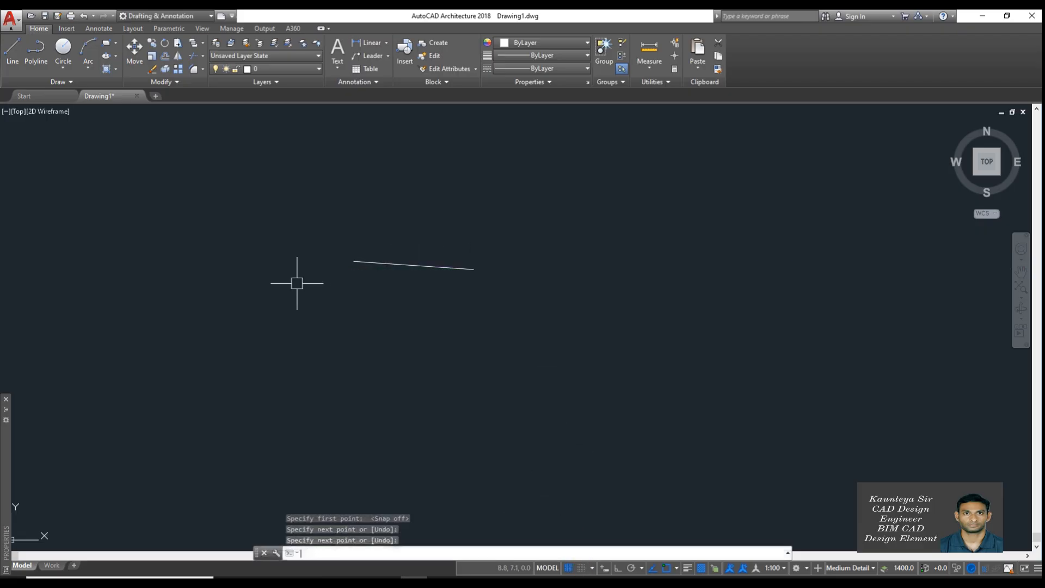
Draw a shorter, nearly horizontal line just below and to the left of the sloping line
{"action": "key", "text": "Return"}
{"action": "left_click", "coordinate": [330, 281]}
{"action": "left_click", "coordinate": [385, 281]}
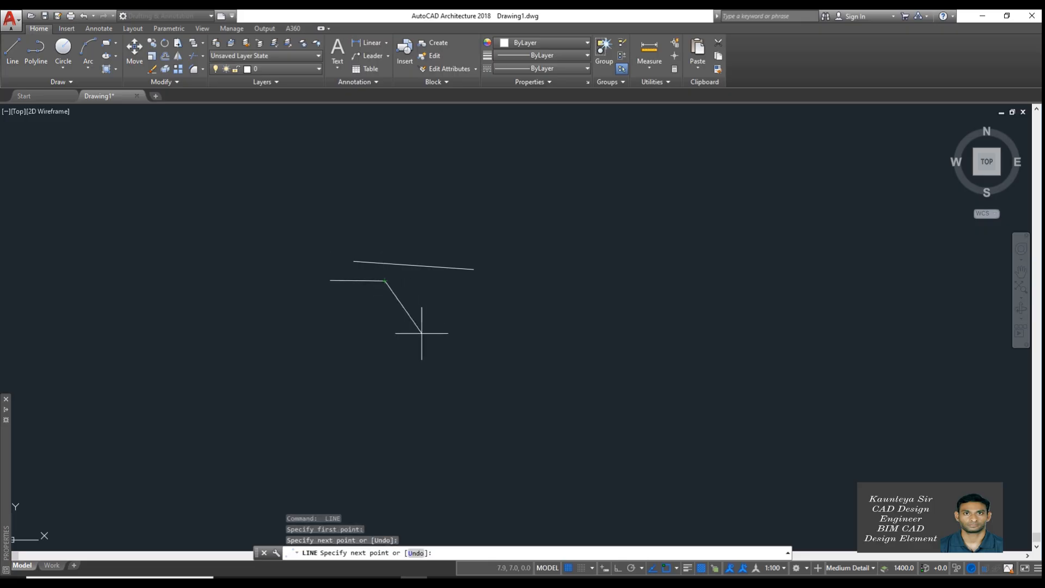
{"action": "key", "text": "Escape"}
Select both lines with a crossing selection from upper right to lower left, and clear the selection
{"action": "scroll", "coordinate": [397, 310], "scroll_direction": "up", "scroll_amount": 2}
{"action": "scroll", "coordinate": [253, 215], "scroll_direction": "down", "scroll_amount": 1}
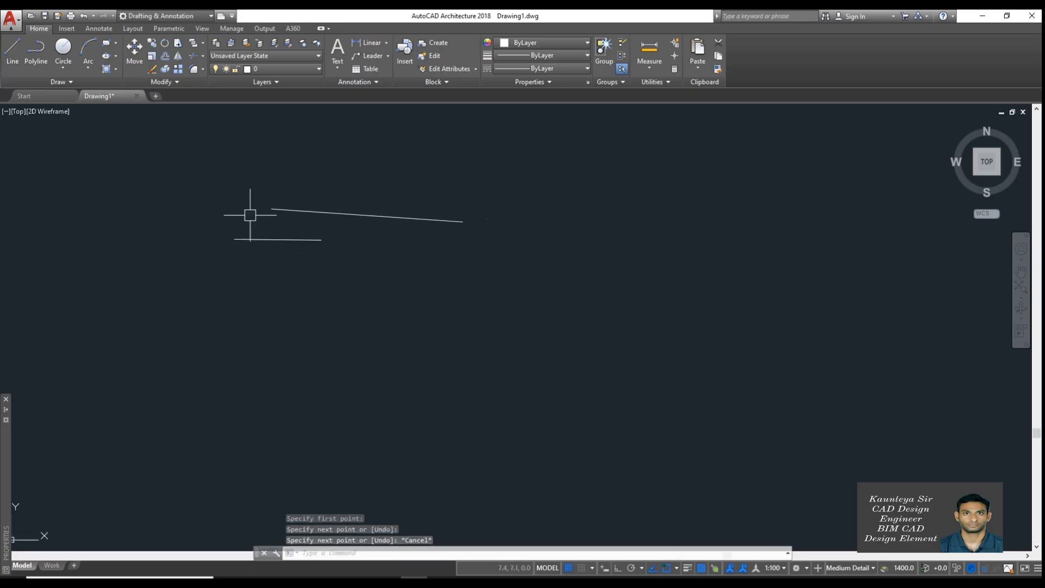
{"action": "middle_click_drag", "start_coordinate": [532, 294], "coordinate": [574, 355]}
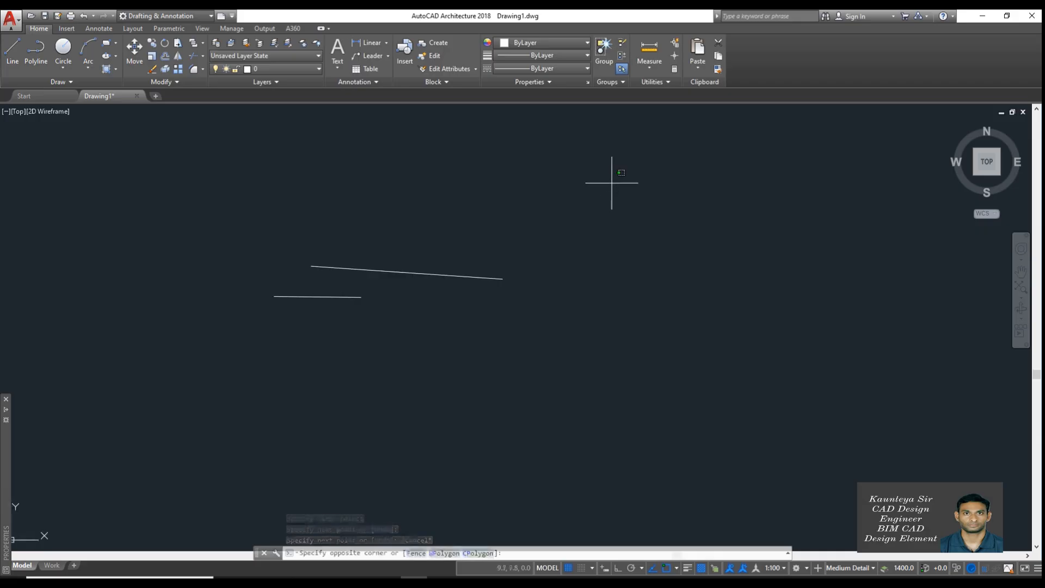
{"action": "left_click", "coordinate": [612, 183]}
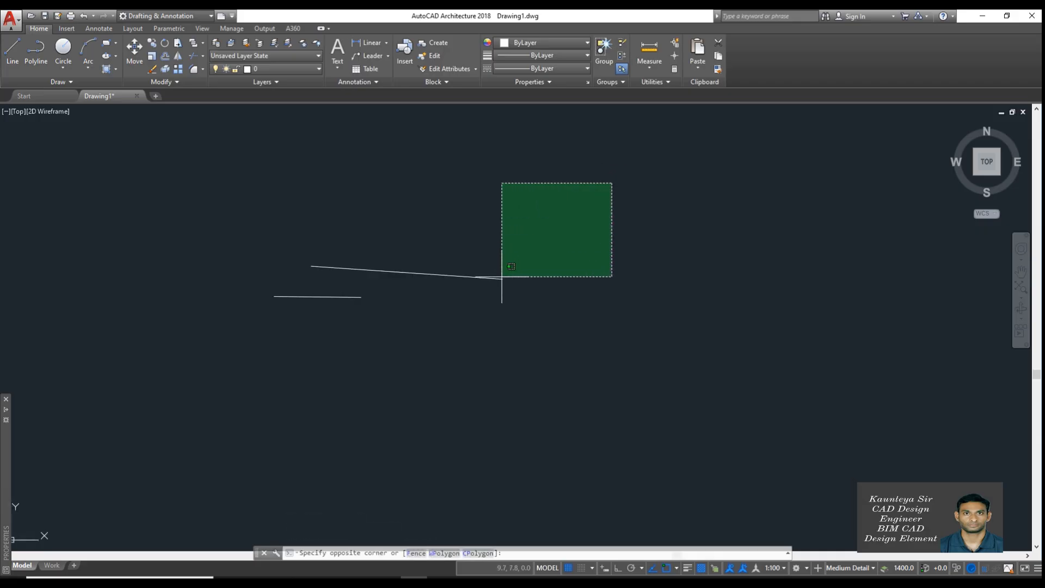
{"action": "left_click", "coordinate": [228, 357]}
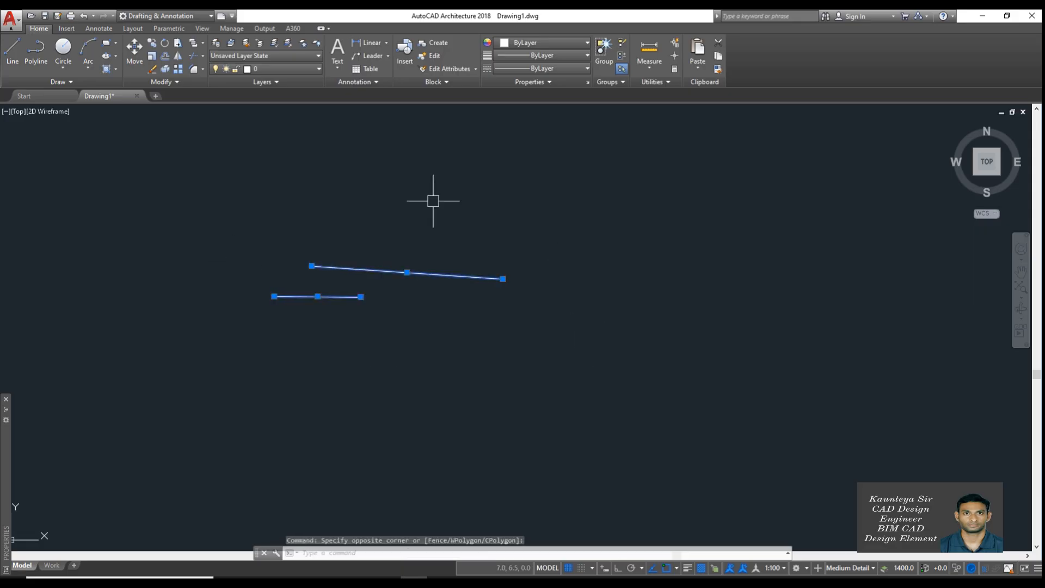
{"action": "key", "text": "Escape"}
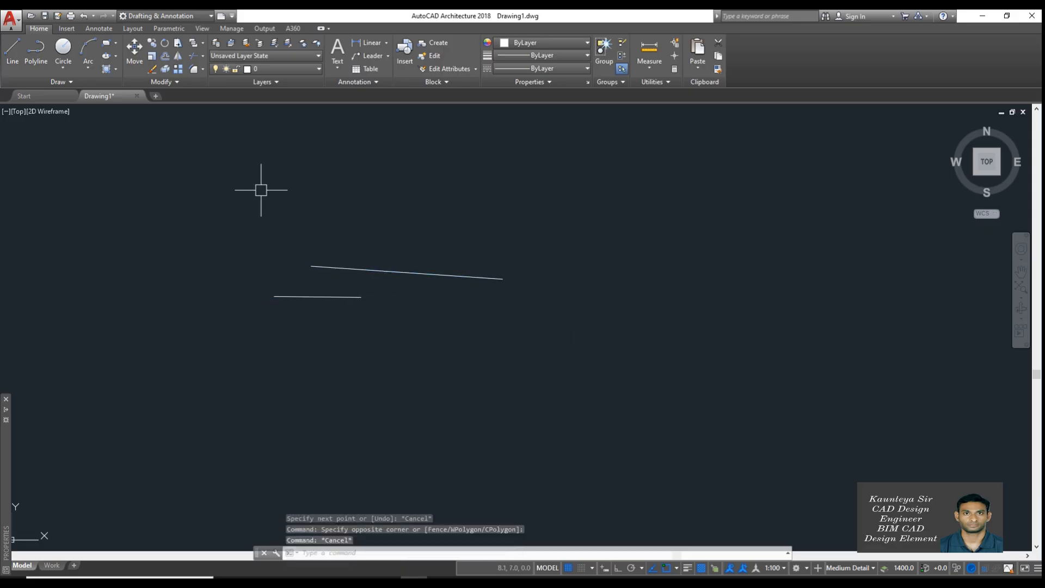
Select both lines by enclosing them in a window selection from upper left to lower right, and clear the selection
{"action": "key", "text": "Return"}
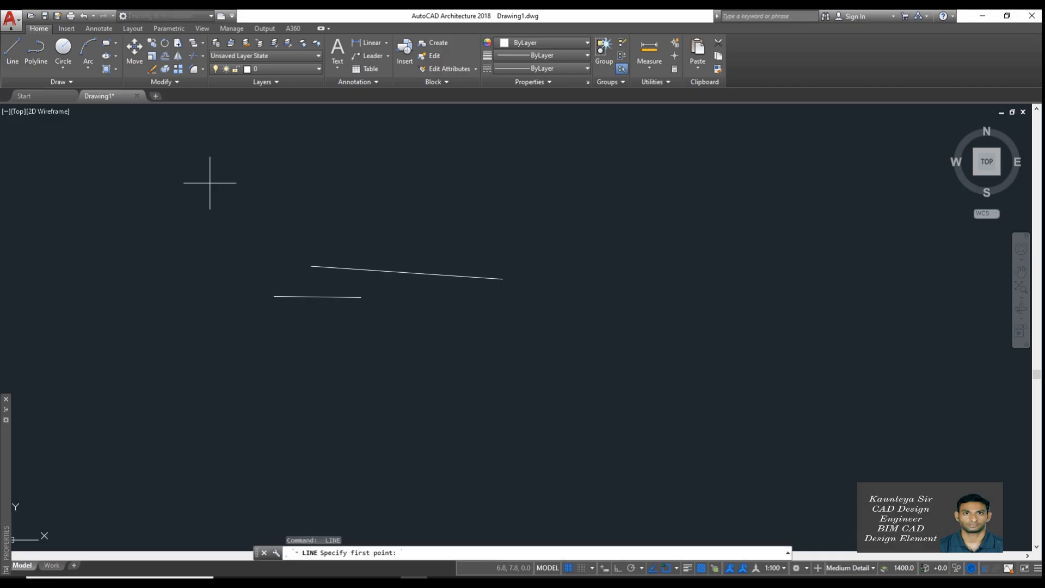
{"action": "key", "text": "Escape"}
{"action": "left_click", "coordinate": [207, 162]}
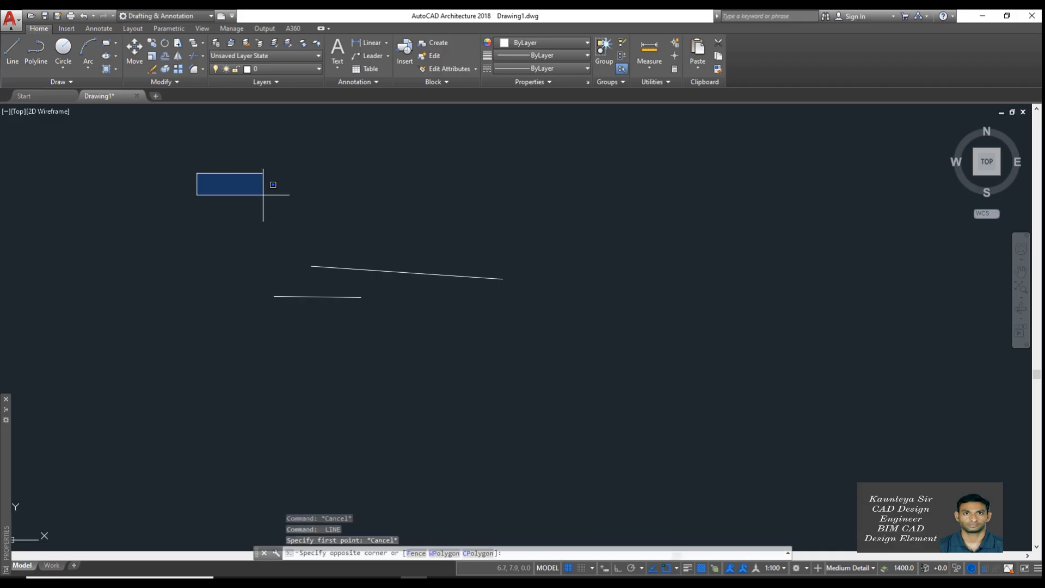
{"action": "left_click", "coordinate": [605, 391]}
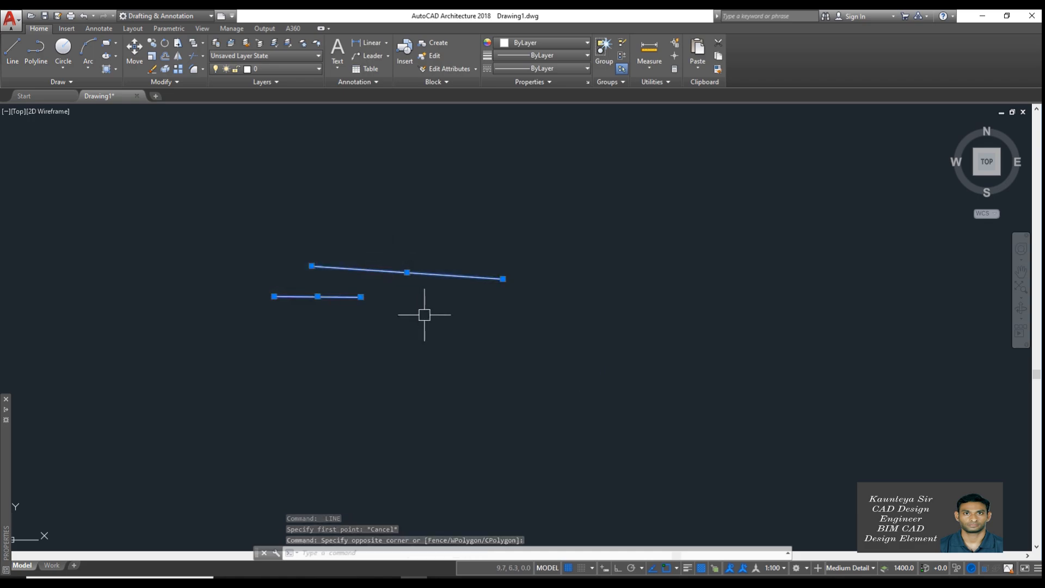
{"action": "key", "text": "Escape"}
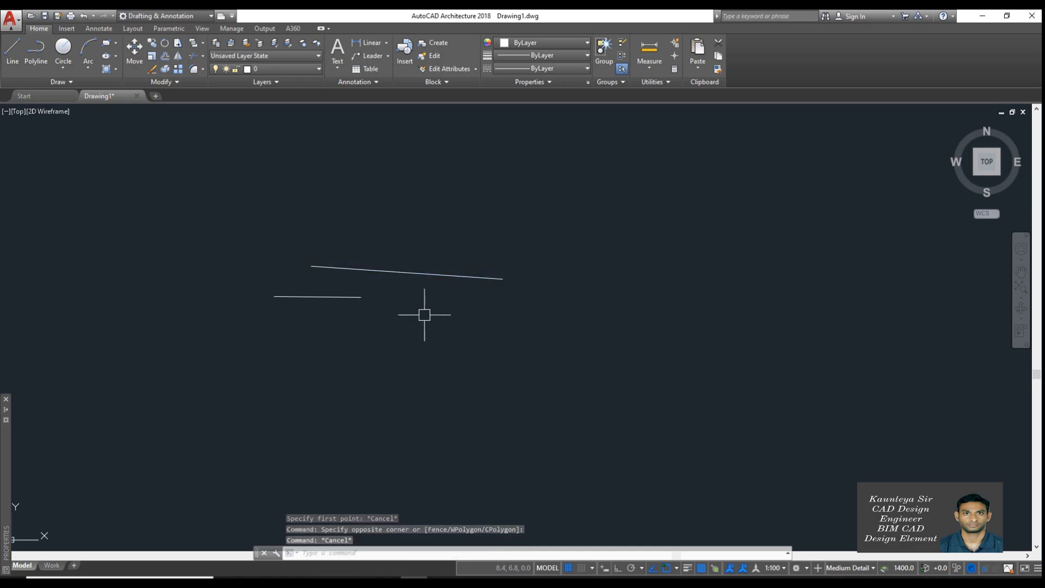
Select both lines with a crossing selection from lower right that only partly covers them, and clear the selection
{"action": "left_click", "coordinate": [642, 382]}
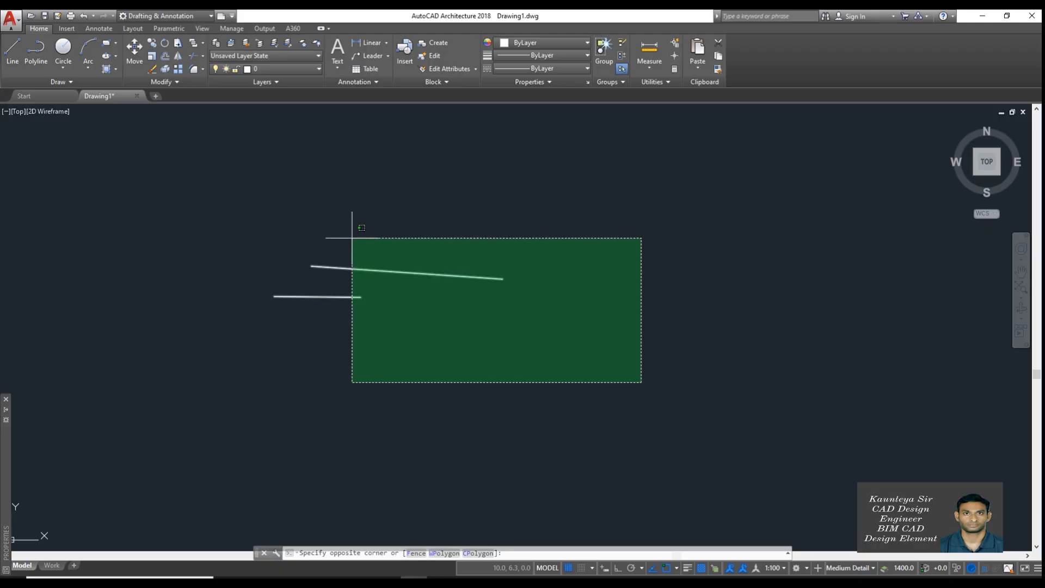
{"action": "left_click", "coordinate": [352, 237]}
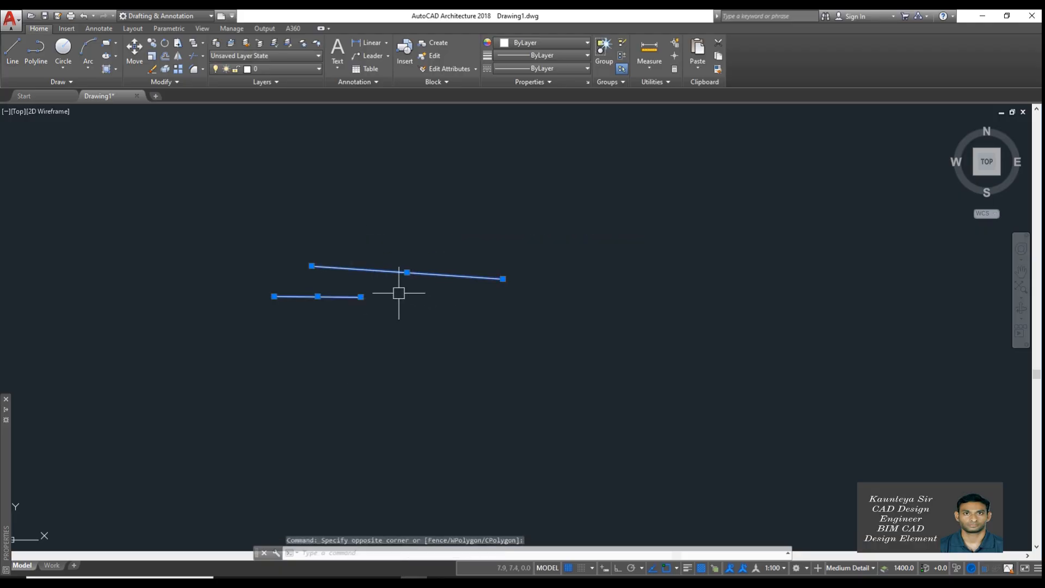
{"action": "key", "text": "Escape"}
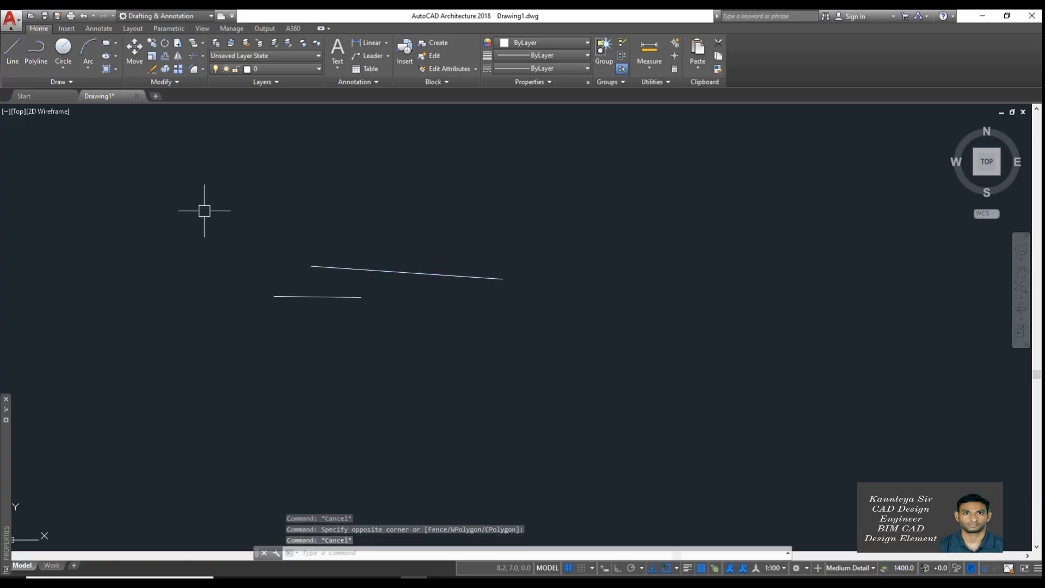
Draw a window over only part of each line, select both lines with a crossing selection from the lower right, and clear the selection
{"action": "left_click", "coordinate": [188, 177]}
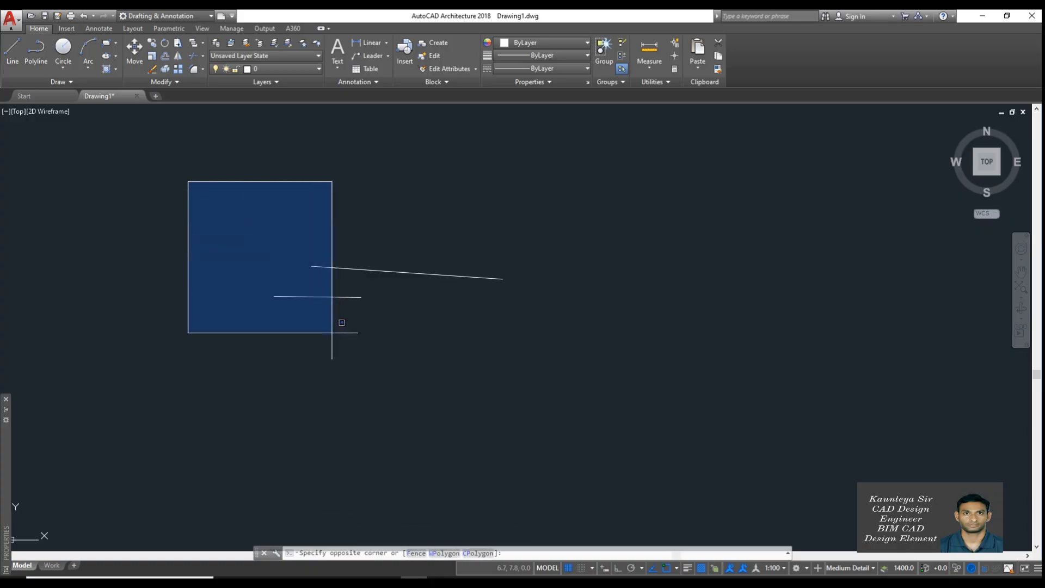
{"action": "left_click", "coordinate": [333, 322]}
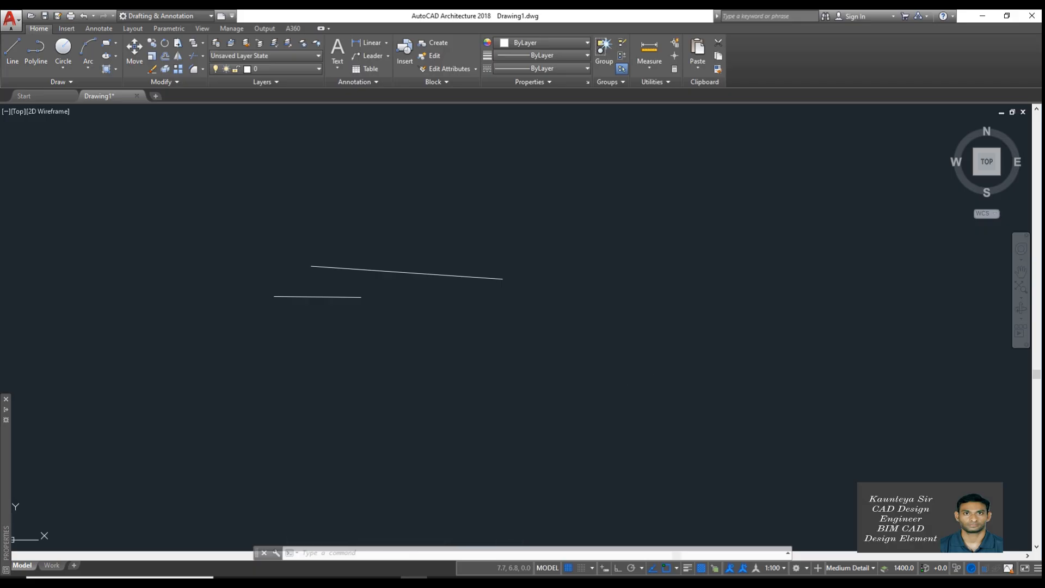
{"action": "left_click", "coordinate": [620, 379]}
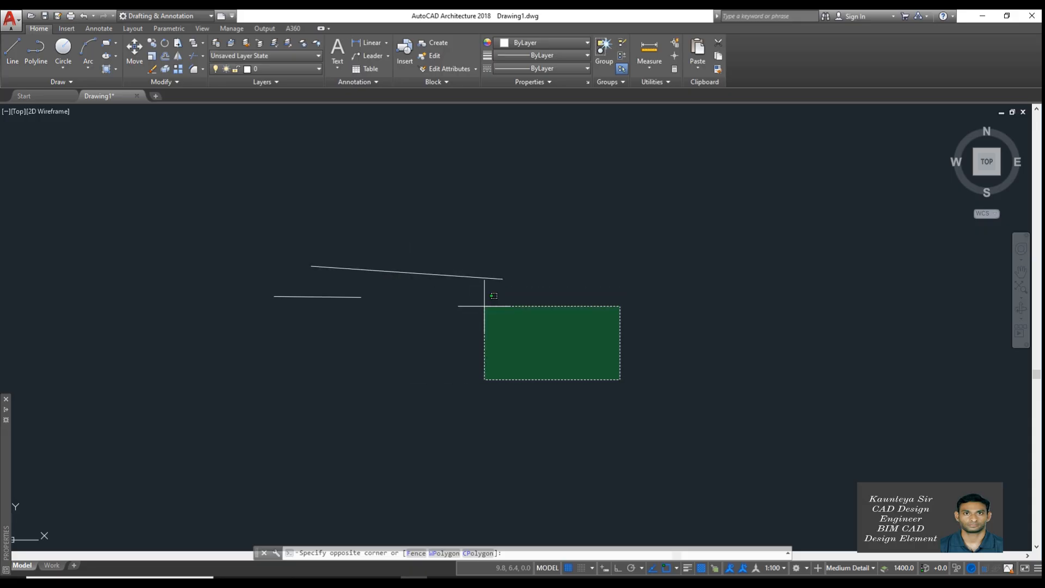
{"action": "left_click", "coordinate": [344, 240]}
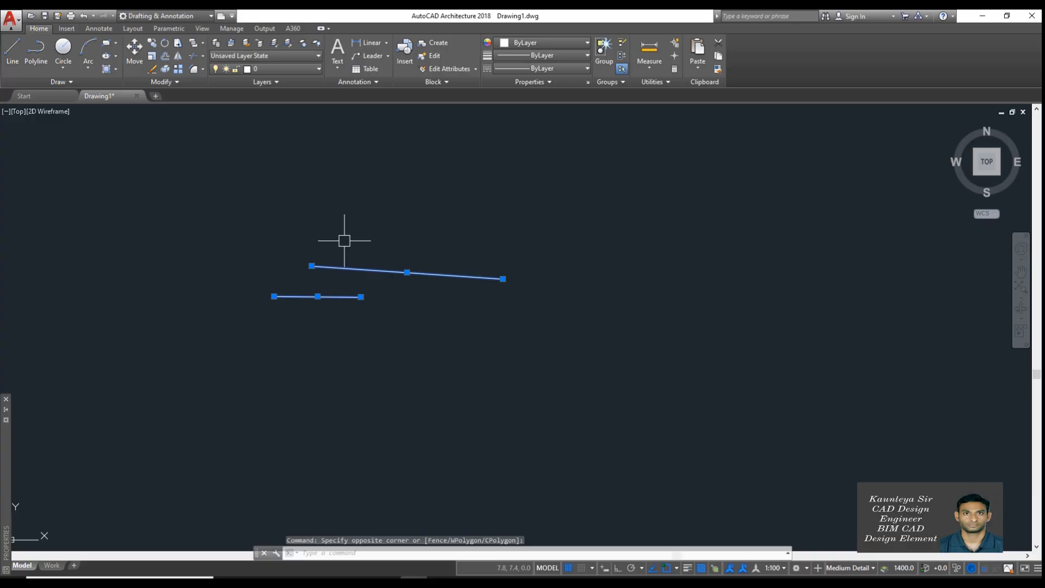
{"action": "key", "text": "Escape"}
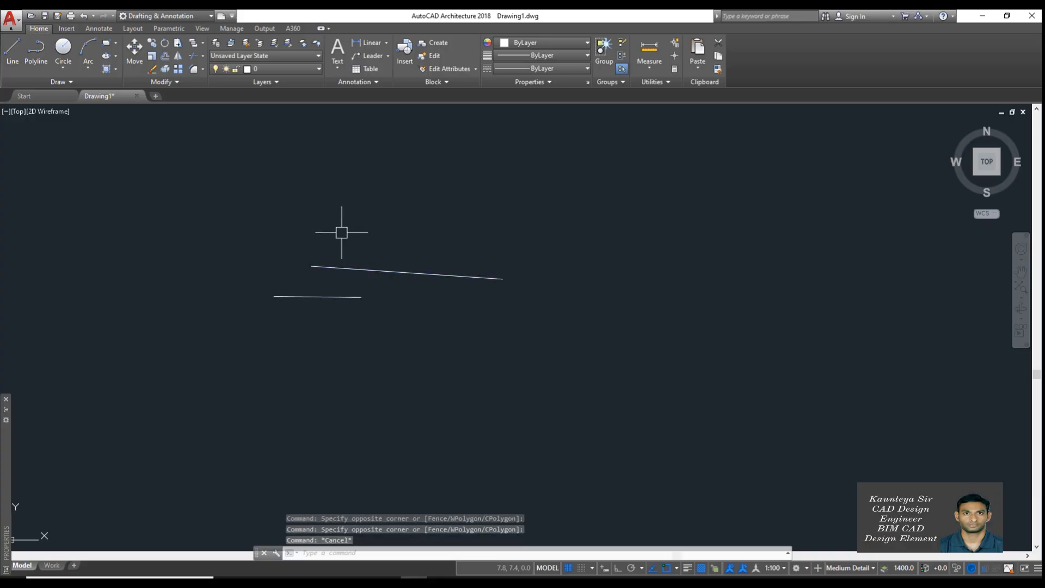
Select only the shorter line by fully enclosing it in a window selection, and clear the selection
{"action": "left_click", "coordinate": [202, 181]}
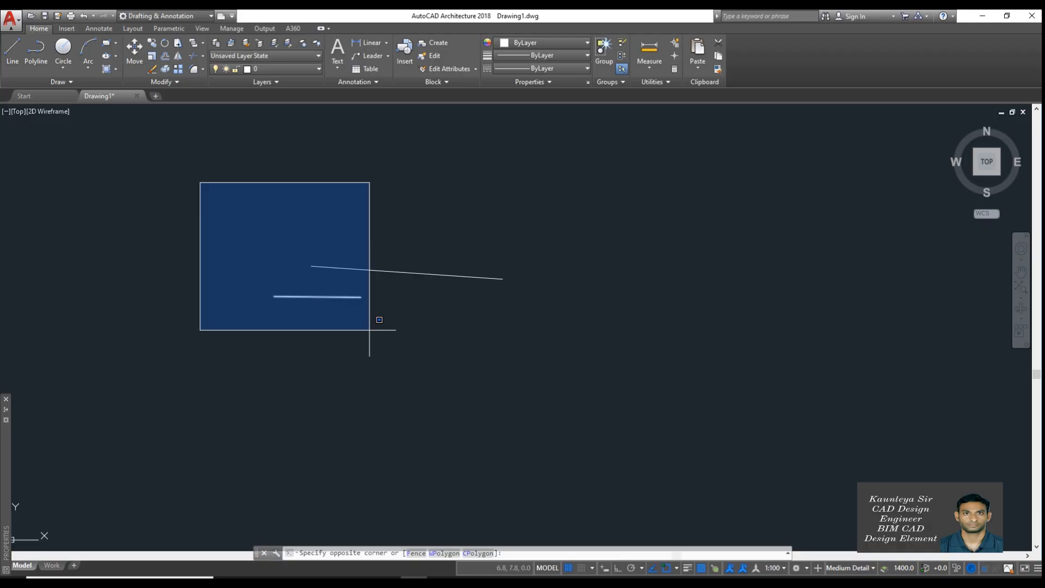
{"action": "left_click", "coordinate": [370, 330]}
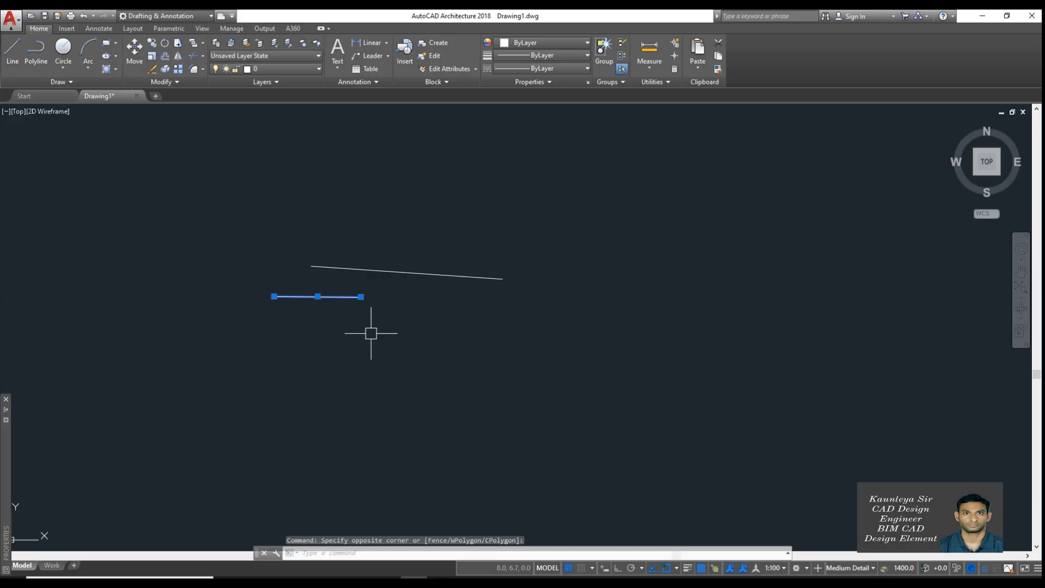
{"action": "key", "text": "Escape"}
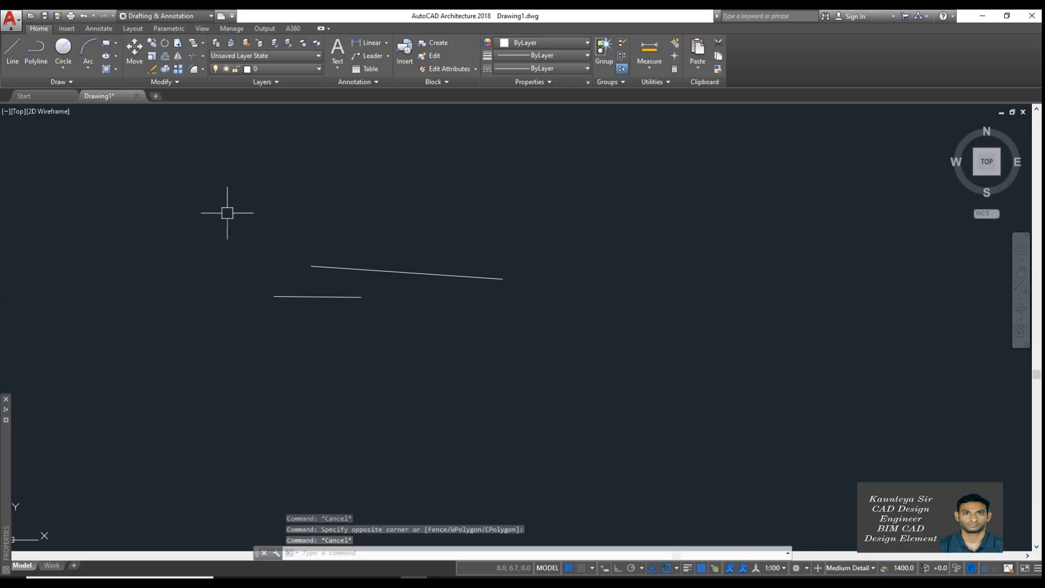
Fully enclose both lines in one window selection from upper left to lower right, and clear the selection
{"action": "left_click", "coordinate": [214, 190]}
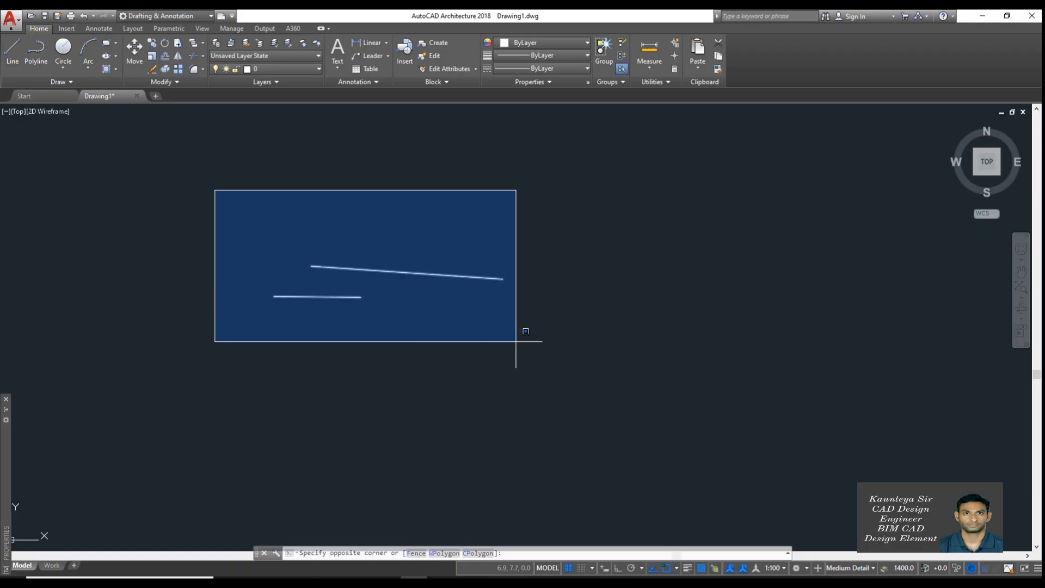
{"action": "left_click", "coordinate": [515, 341]}
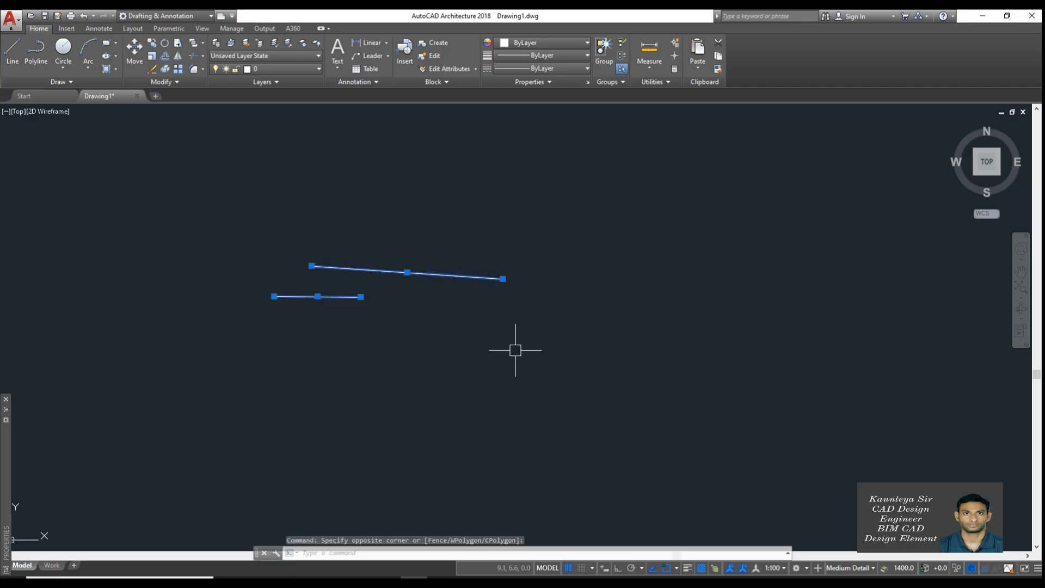
{"action": "key", "text": "Escape"}
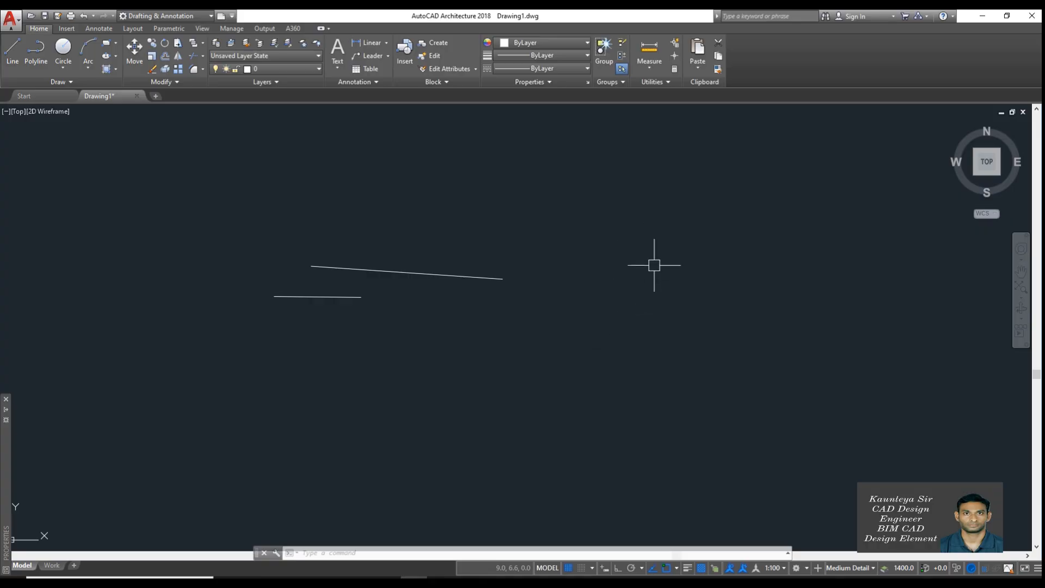
Select the sloping line and the shorter line with two separate crossing selections, and clear the selection
{"action": "left_click", "coordinate": [658, 293]}
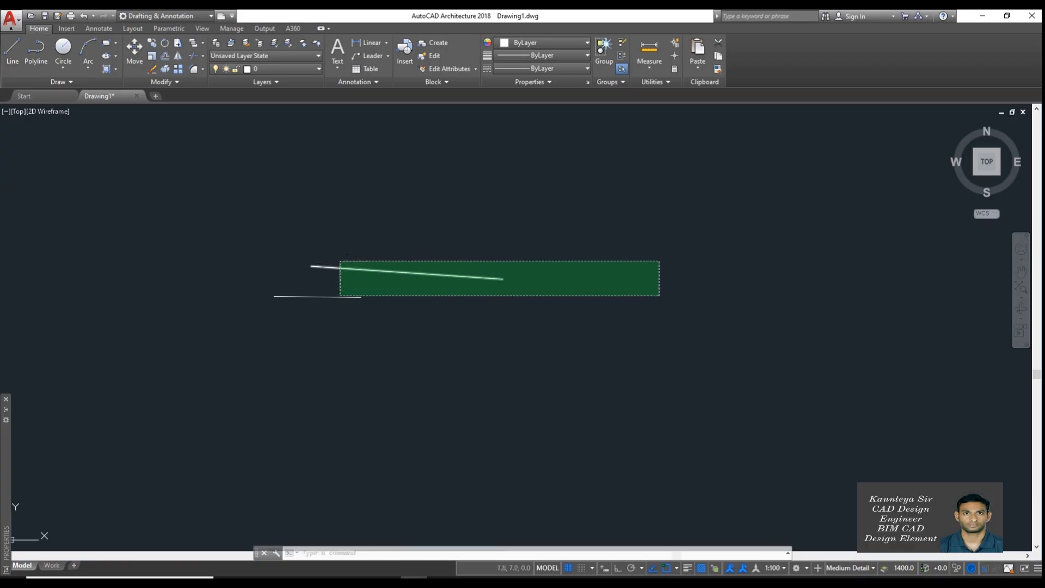
{"action": "left_click", "coordinate": [342, 265]}
{"action": "left_click", "coordinate": [374, 321]}
{"action": "left_click", "coordinate": [342, 291]}
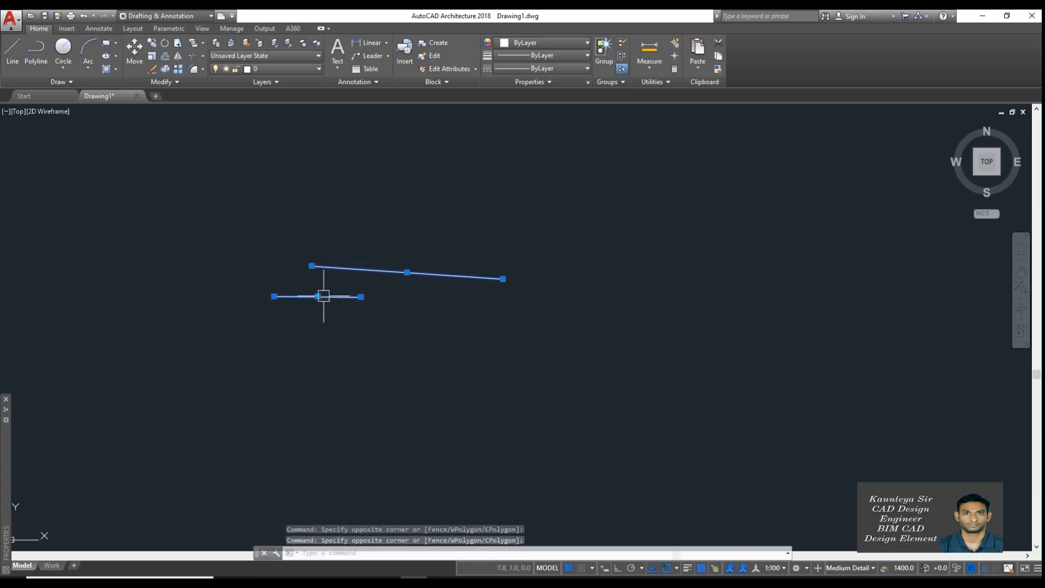
{"action": "key", "text": "Escape"}
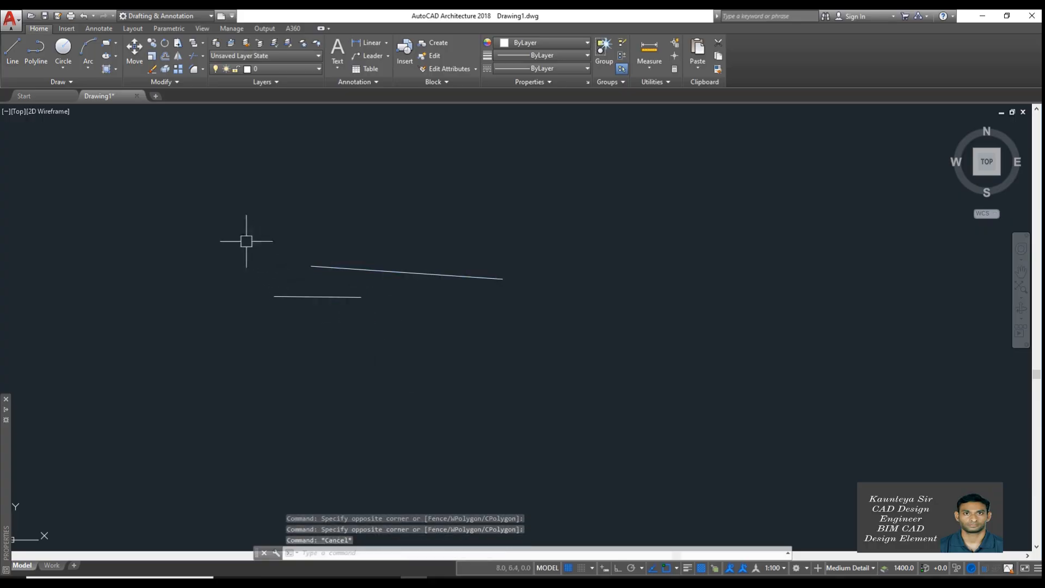
Draw a window that only partly covers both lines, select them with a window fully enclosing both, and clear the selection
{"action": "left_click", "coordinate": [213, 199]}
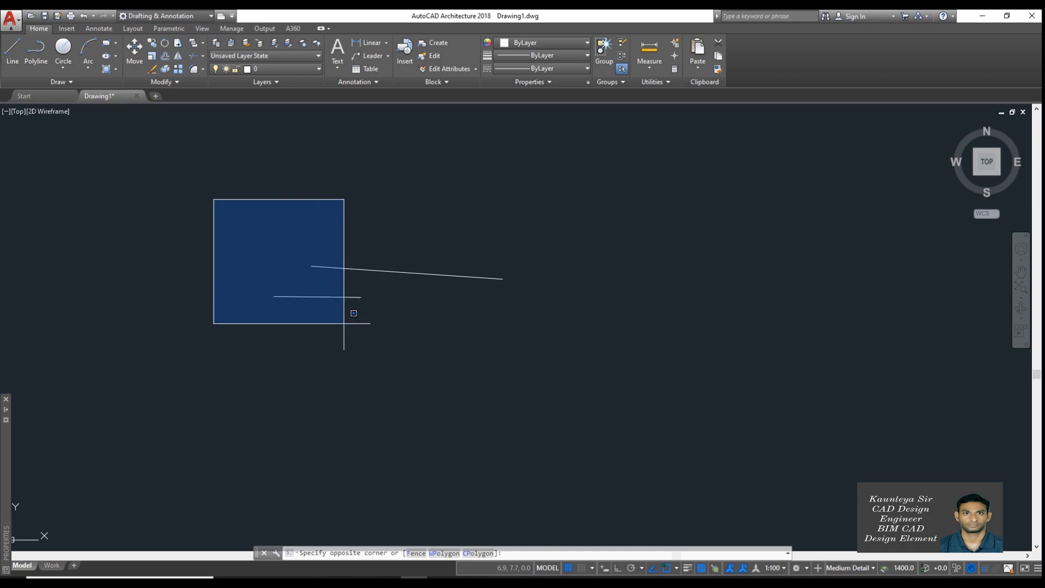
{"action": "left_click", "coordinate": [343, 323]}
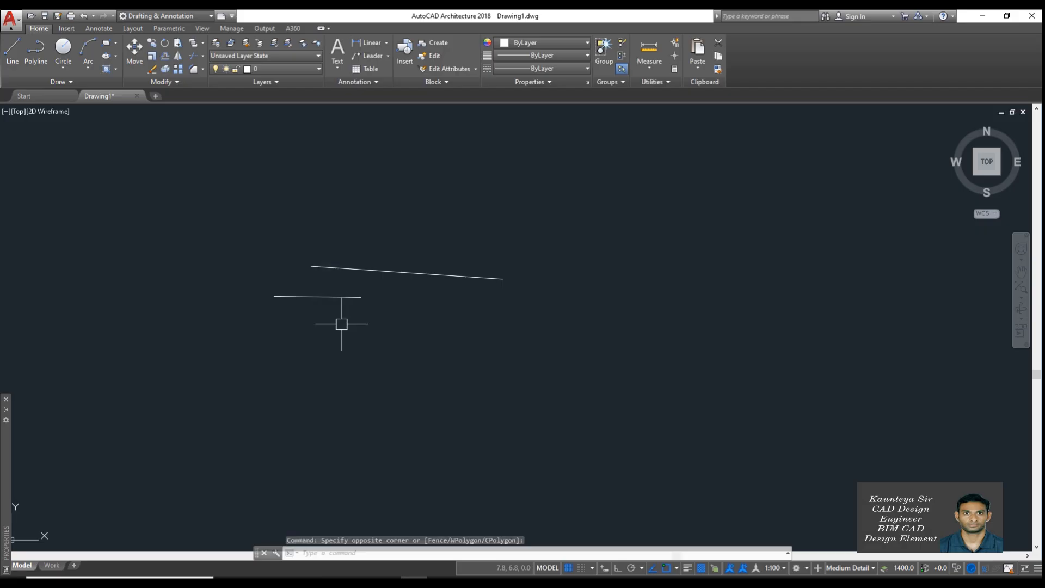
{"action": "left_click", "coordinate": [168, 189]}
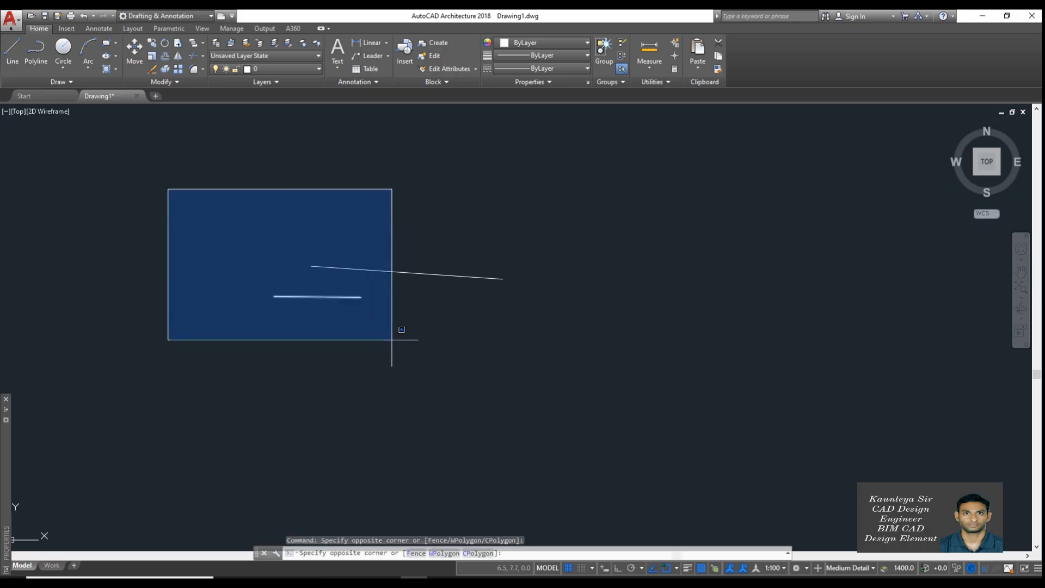
{"action": "left_click", "coordinate": [535, 349]}
{"action": "key", "text": "Escape"}
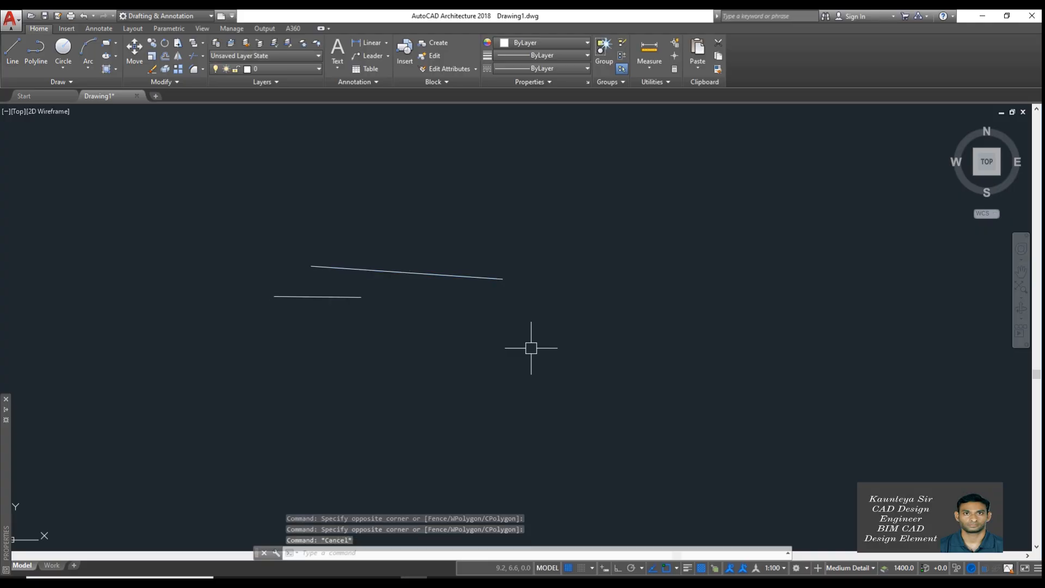
Select both lines with a crossing selection from the lower right and delete them
{"action": "left_click", "coordinate": [536, 348]}
{"action": "left_click", "coordinate": [301, 232]}
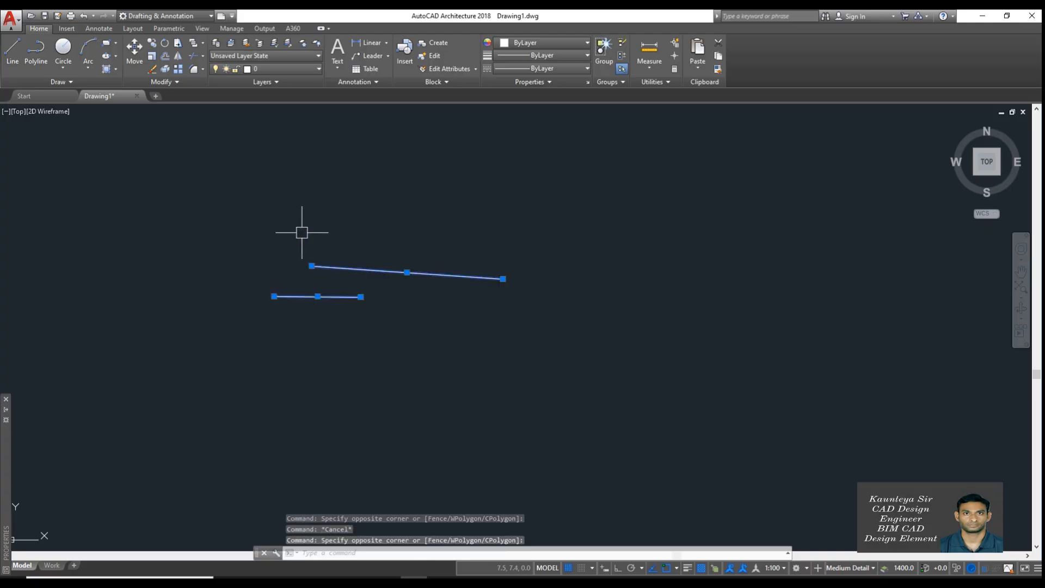
{"action": "key", "text": "Delete"}
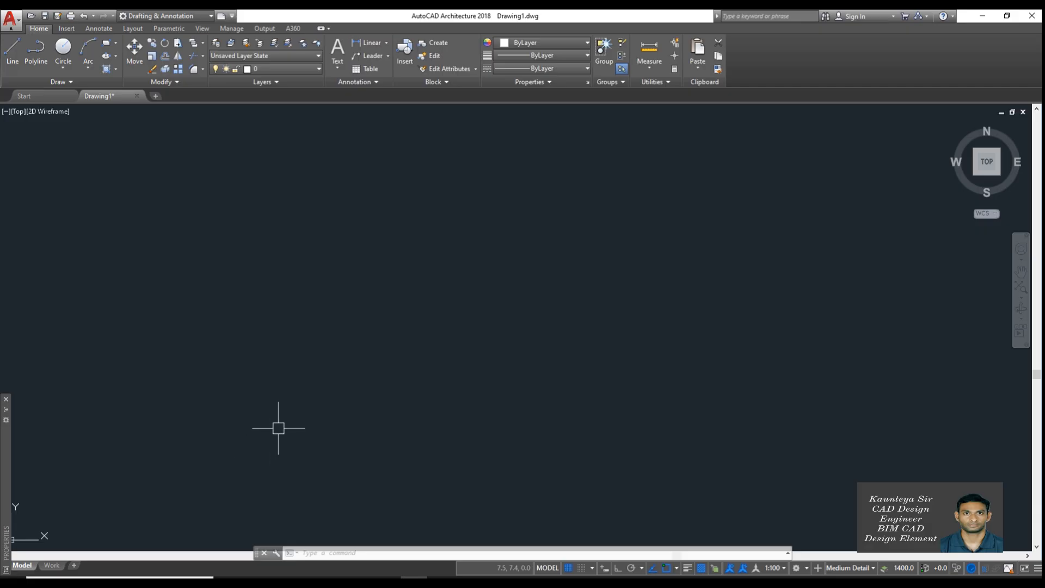
{"action": "left_click", "coordinate": [330, 554]}
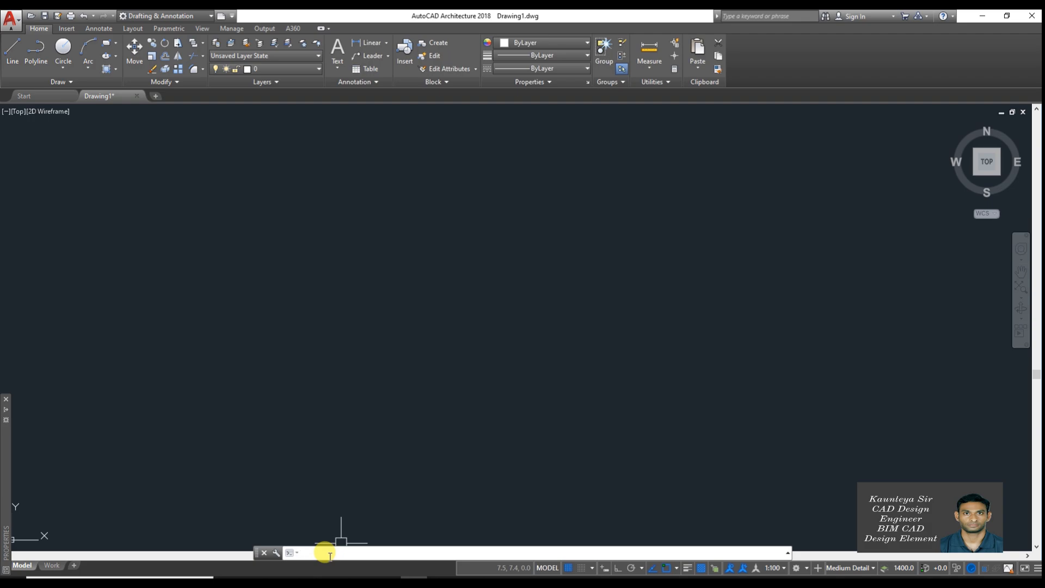
{"action": "type", "text": "c"}
{"action": "key", "text": "Return"}
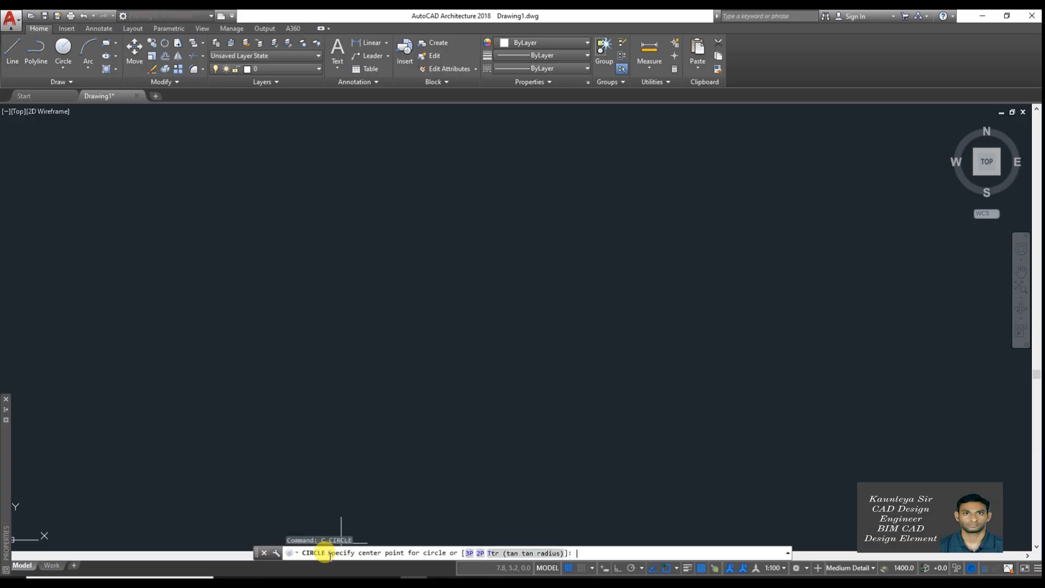
{"action": "key", "text": "Escape"}
{"action": "key", "text": "Escape"}
{"action": "key", "text": "Escape"}
{"action": "type", "text": "cl"}
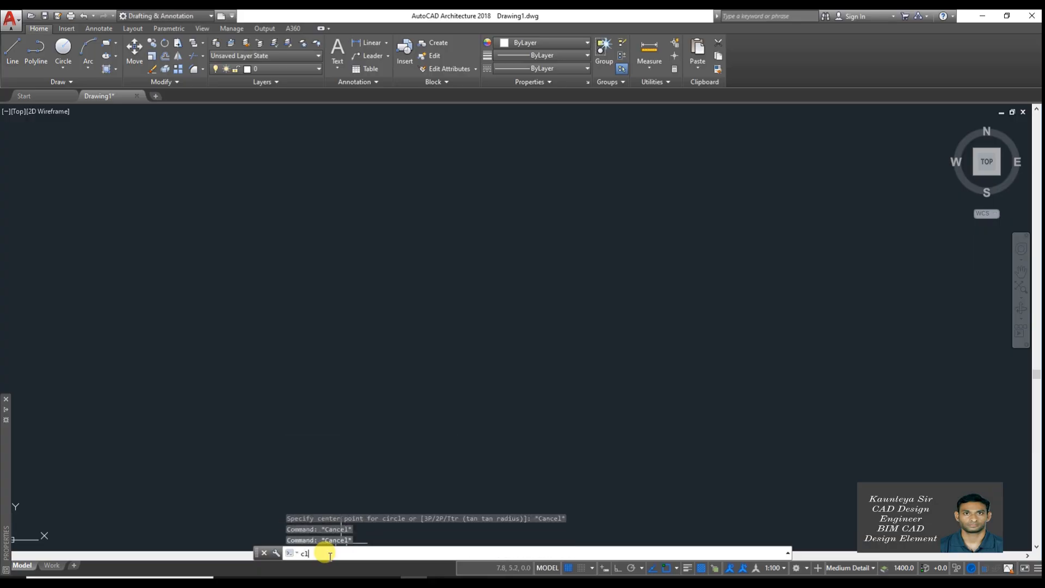
{"action": "type", "text": "eansrecc"}
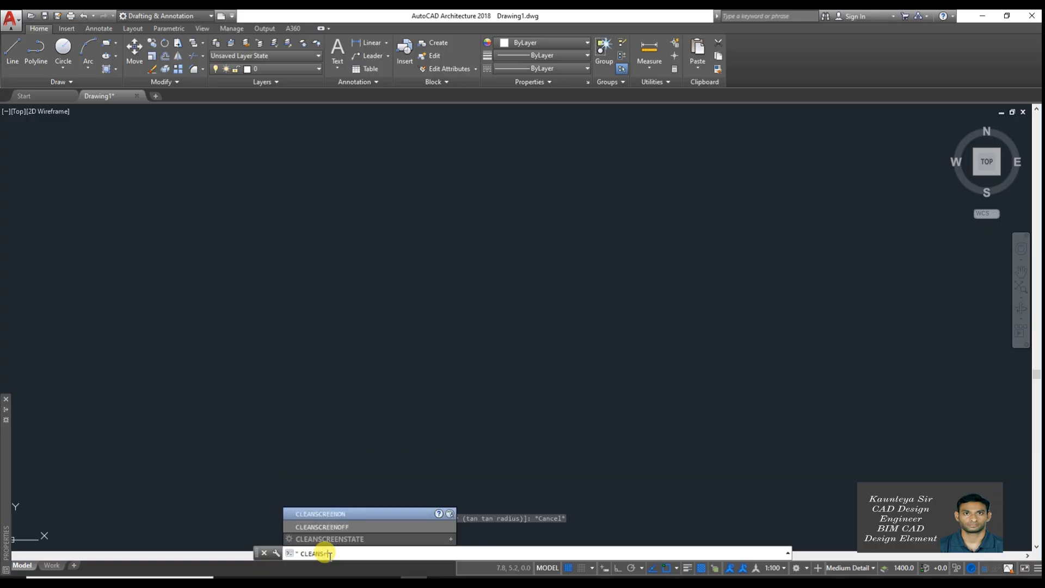
{"action": "type", "text": "n"}
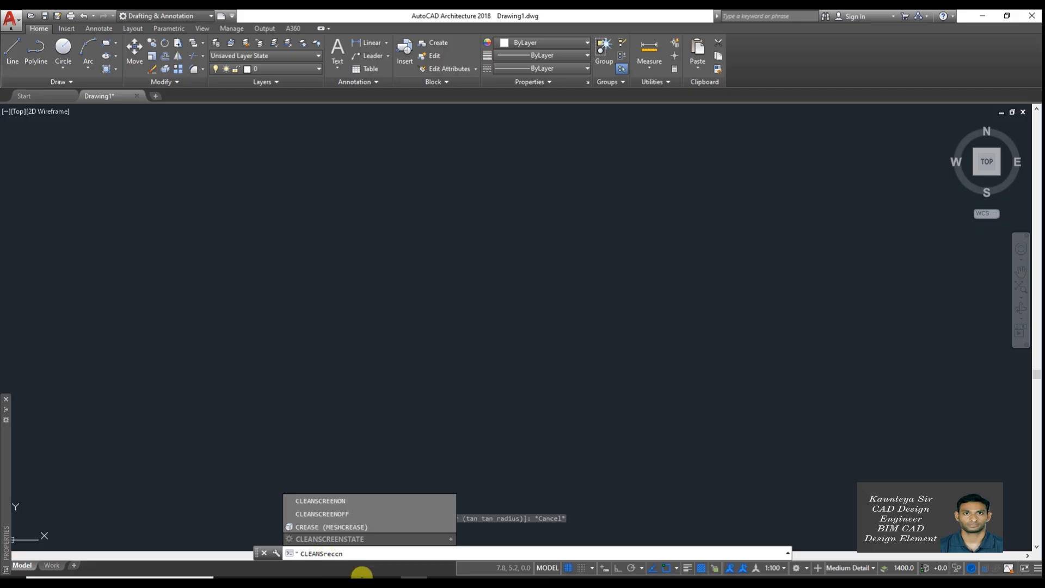
{"action": "key", "text": "Return"}
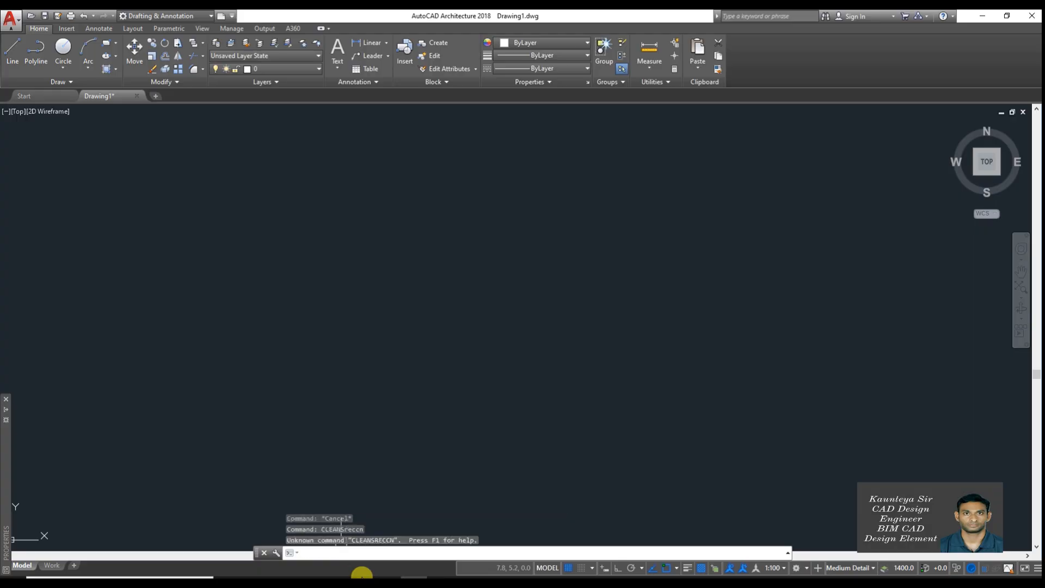
{"action": "key", "text": "Return"}
{"action": "type", "text": "cleanscreen"}
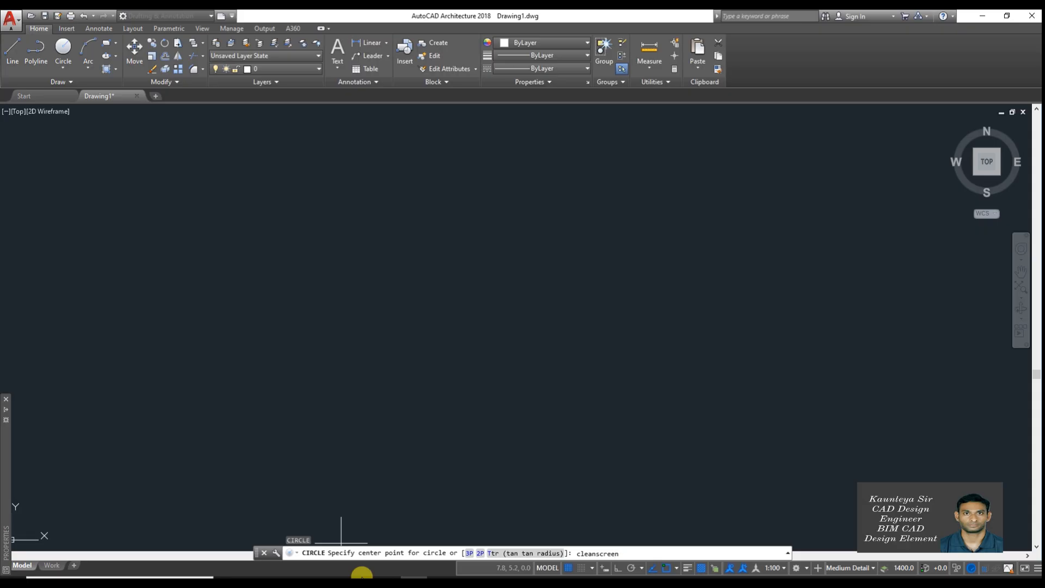
{"action": "key", "text": "Return"}
Turn on the clean screen with CLEANSCREENON to hide the ribbon and enlarge the drawing area
{"action": "type", "text": "cleanscre"}
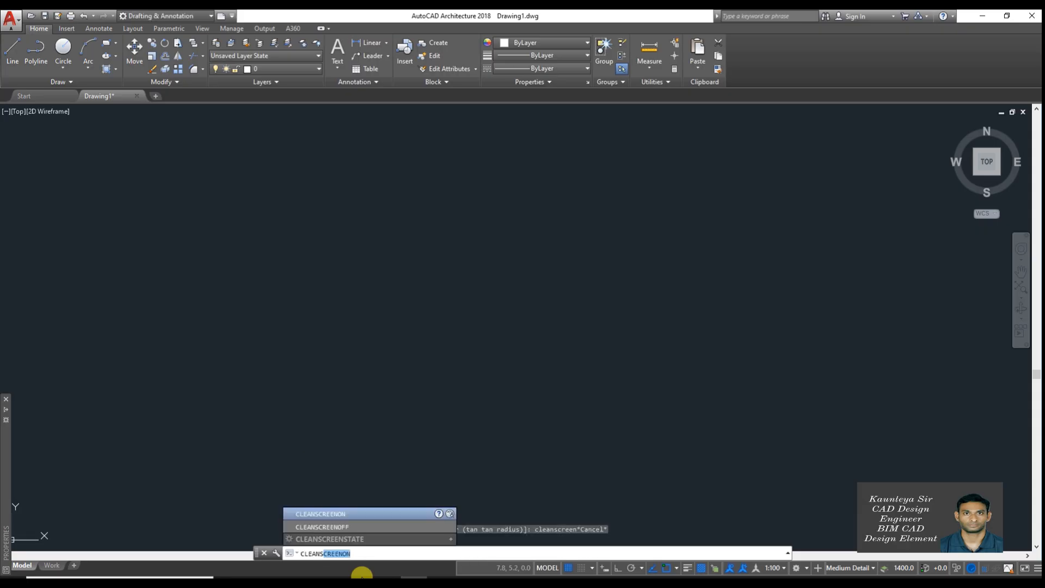
{"action": "type", "text": "em"}
{"action": "key", "text": "BackSpace"}
{"action": "key", "text": "BackSpace"}
{"action": "type", "text": "n"}
{"action": "key", "text": "BackSpace"}
{"action": "key", "text": "Return"}
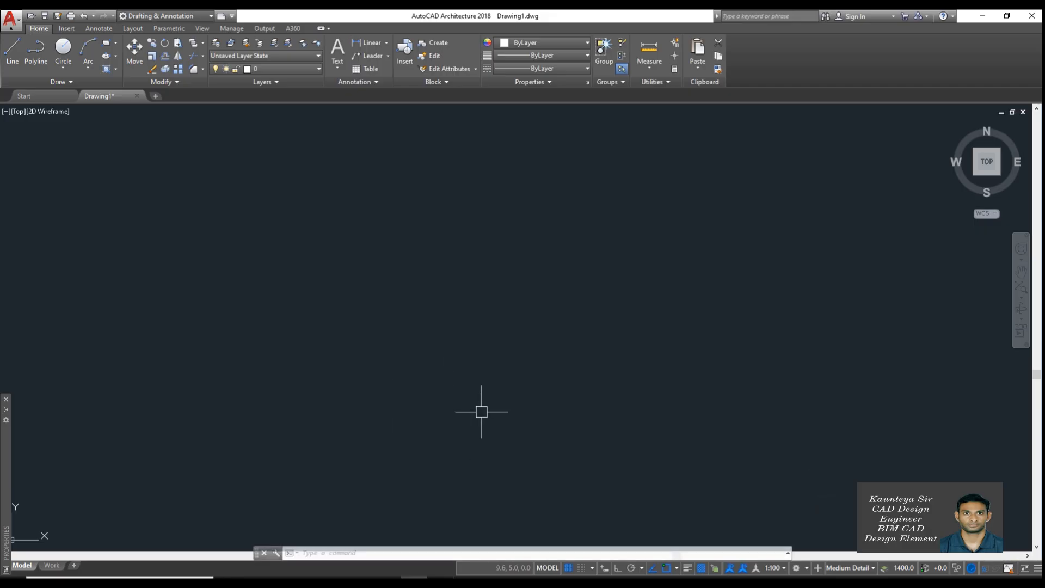
{"action": "key", "text": "ctrl+0"}
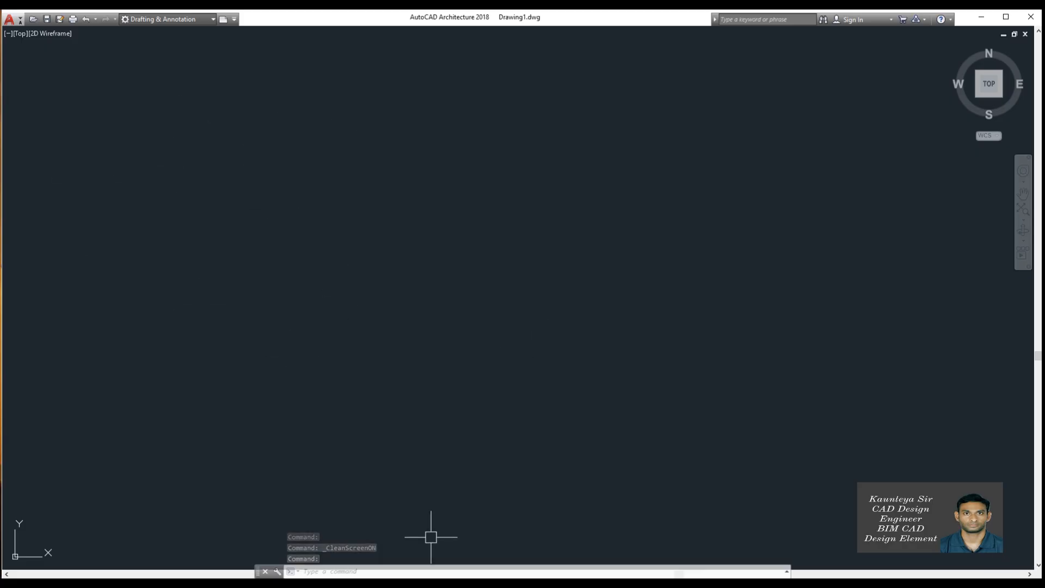
Run the CLEANSCREENON command again from the command line
{"action": "left_click", "coordinate": [365, 572]}
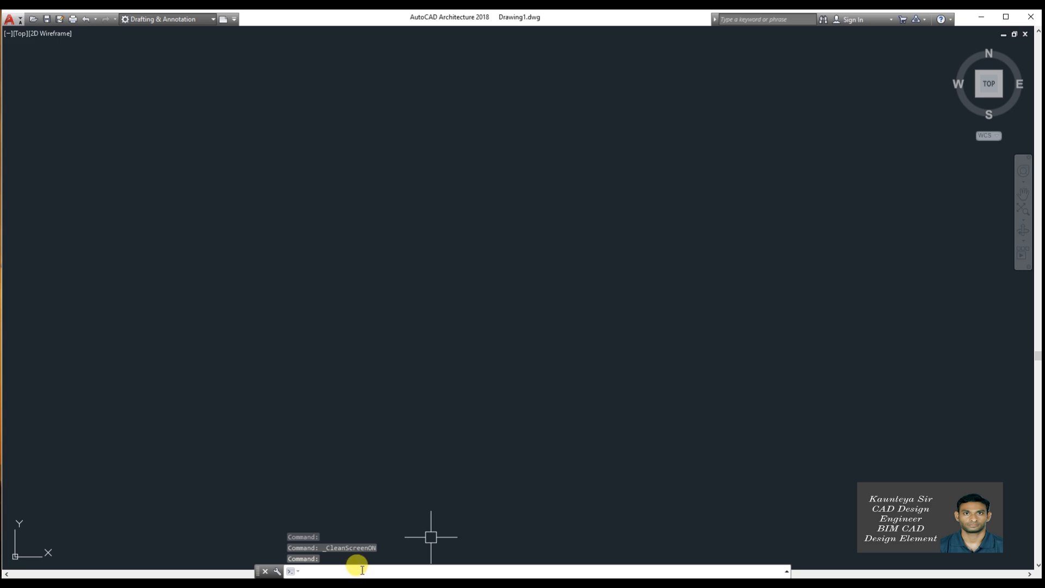
{"action": "type", "text": "cleansree"}
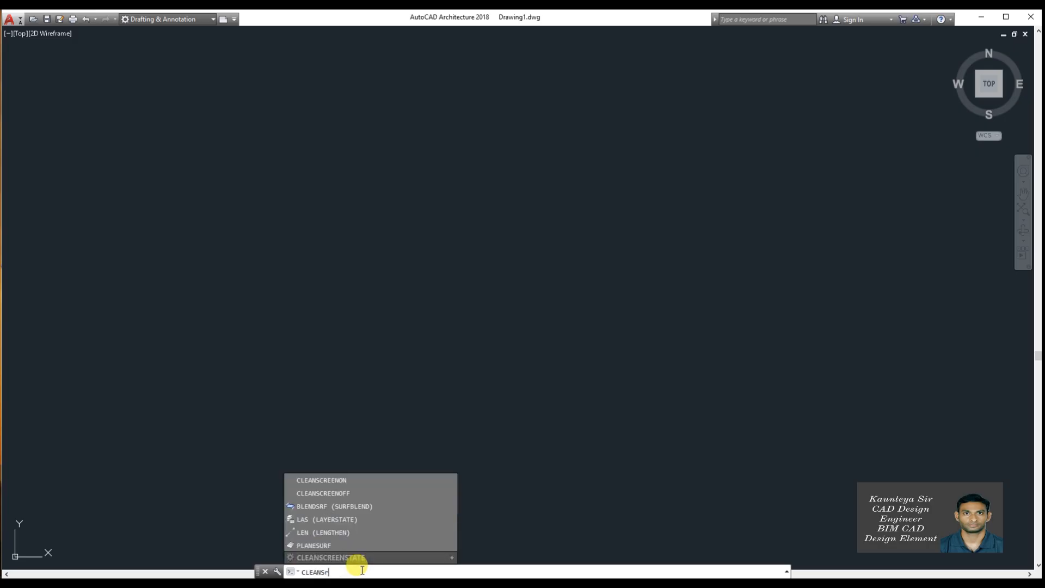
{"action": "type", "text": "n"}
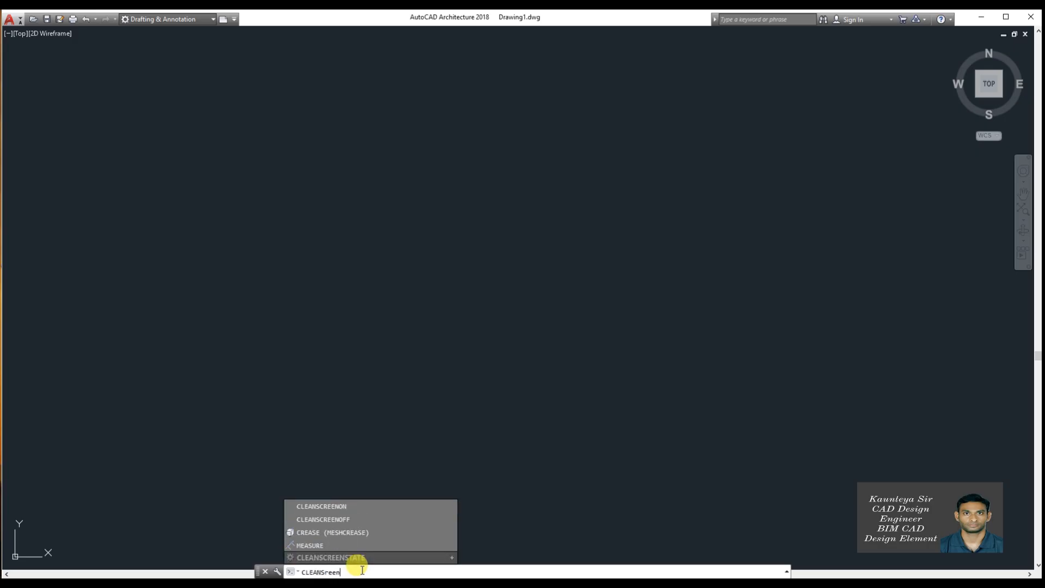
{"action": "key", "text": "Return"}
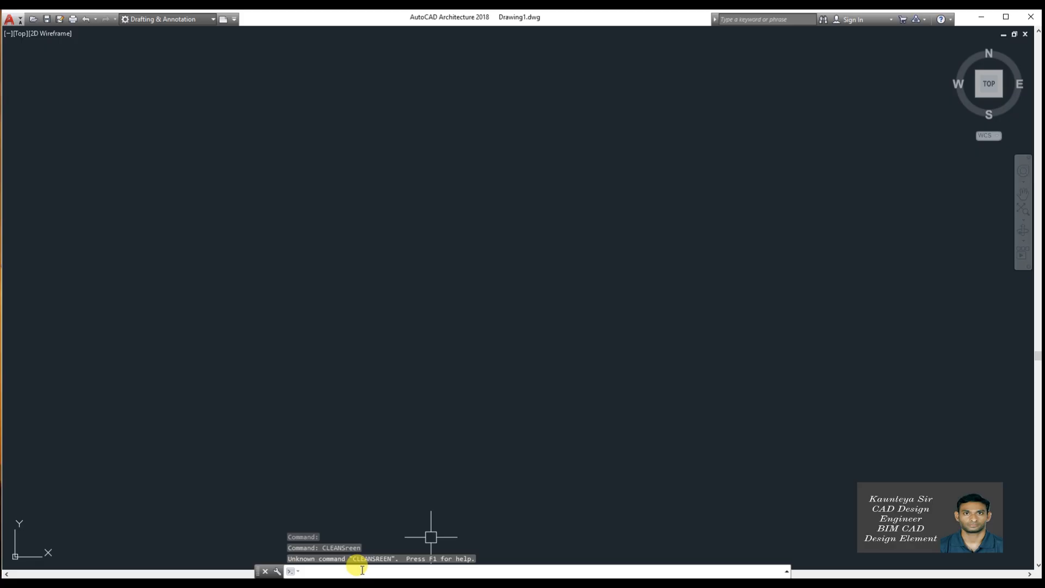
{"action": "type", "text": "cleanscree"}
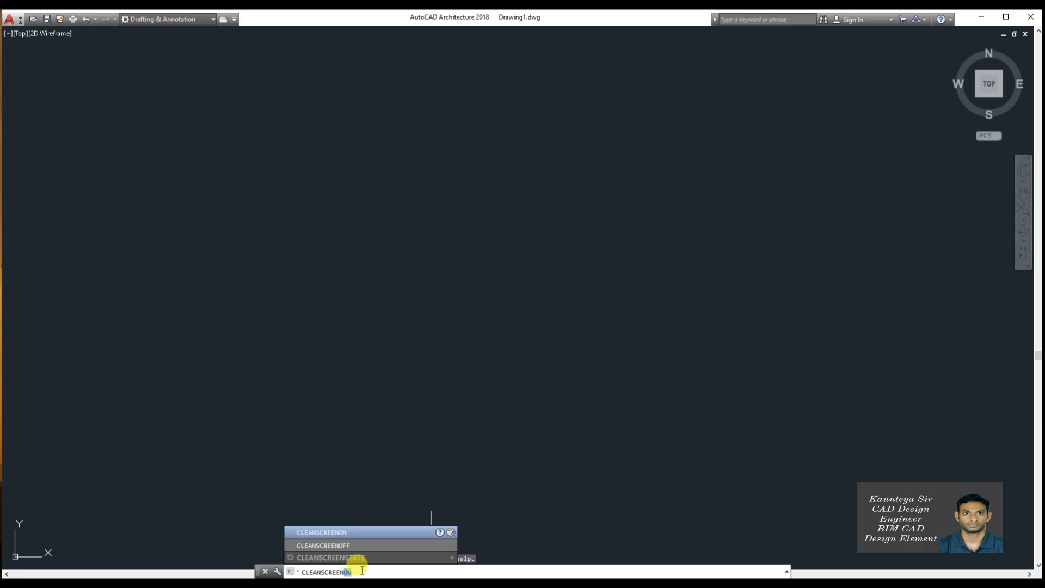
{"action": "type", "text": "n"}
{"action": "key", "text": "BackSpace"}
{"action": "key", "text": "Return"}
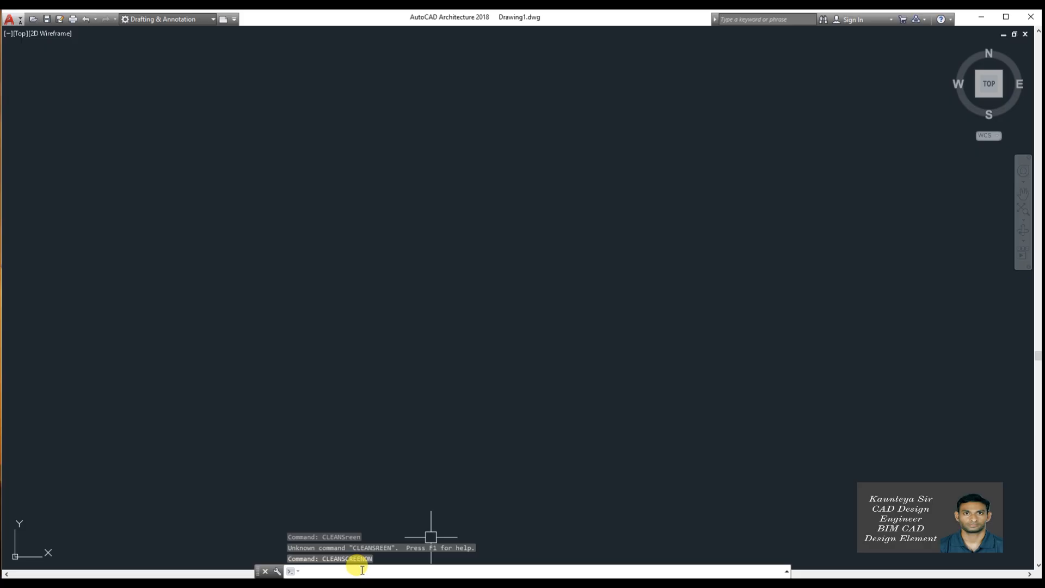
Restore the full interface with the CLEANSCREENOFF command
{"action": "key", "text": "Return"}
{"action": "type", "text": "clean"}
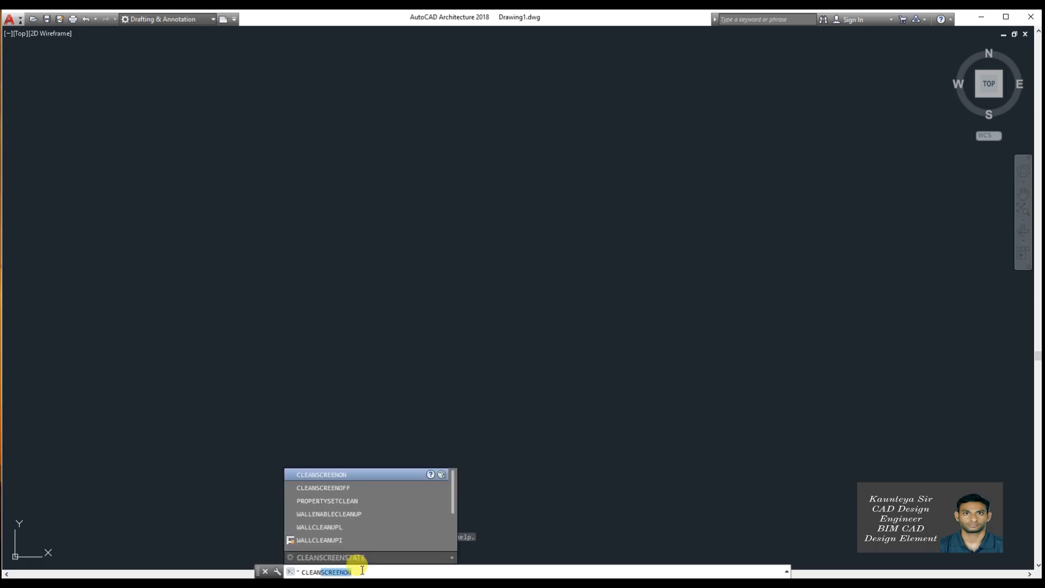
{"action": "left_click", "coordinate": [340, 489]}
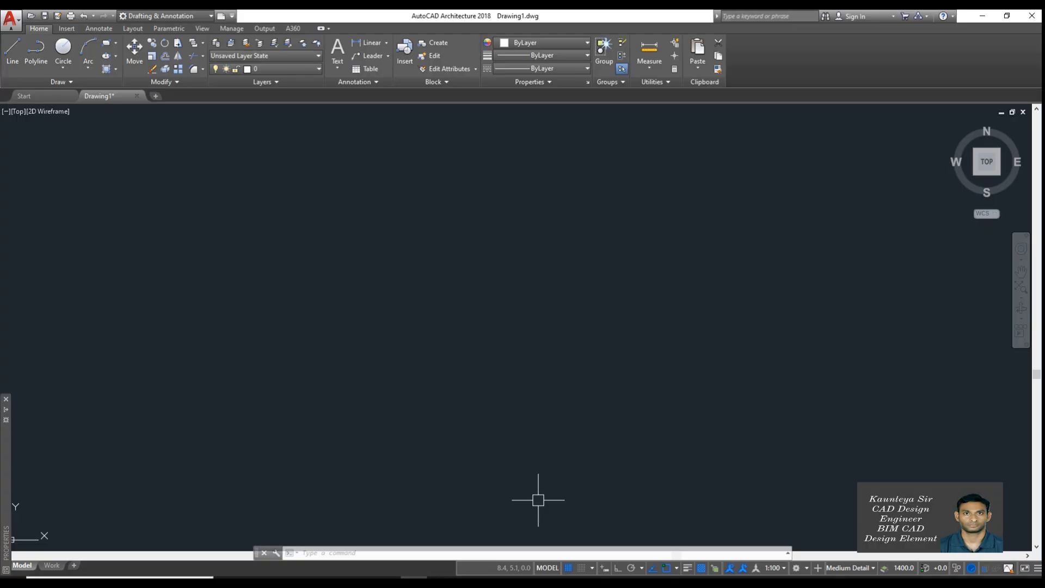
Toggle the clean screen on and back off
{"action": "key", "text": "ctrl+0"}
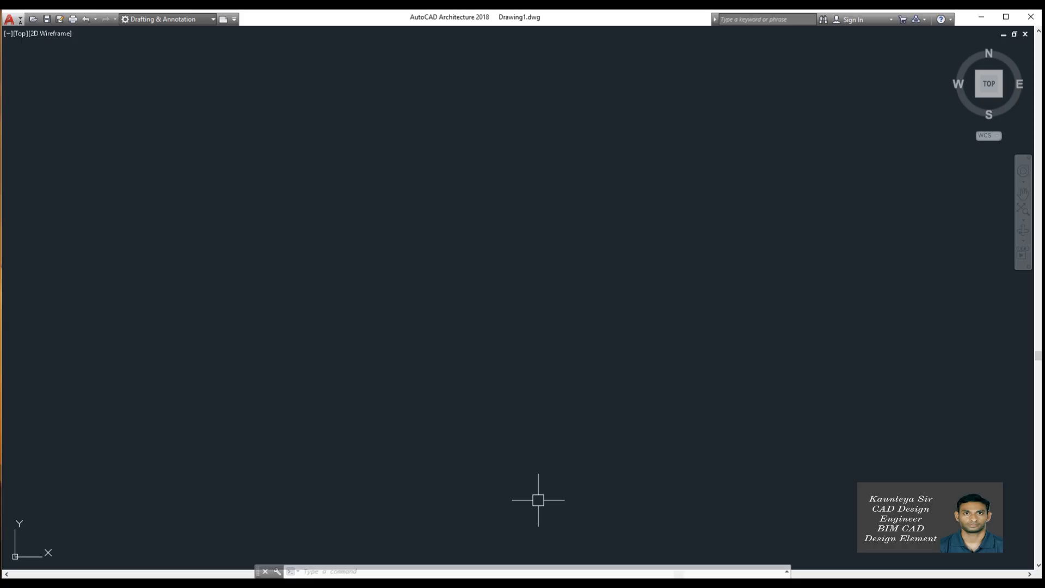
{"action": "key", "text": "ctrl+0"}
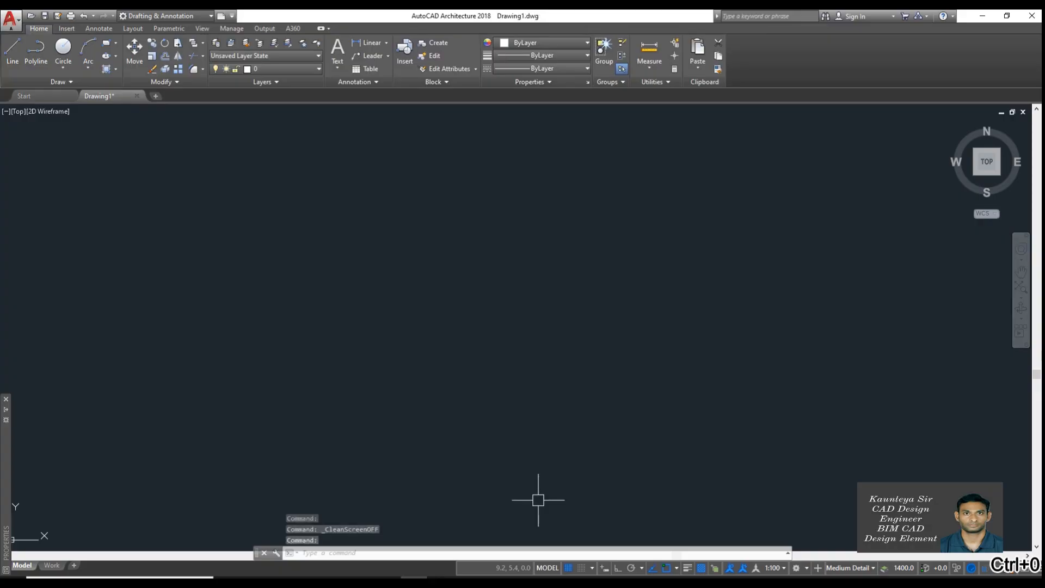